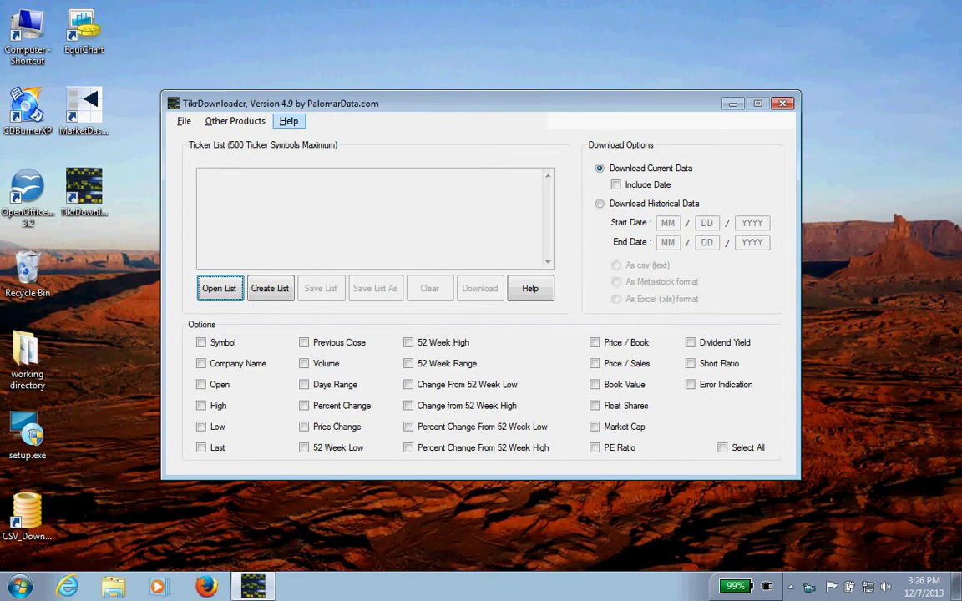
{"action": "mouse_move", "coordinate": [235, 121]}
{"action": "mouse_move", "coordinate": [288, 121]}
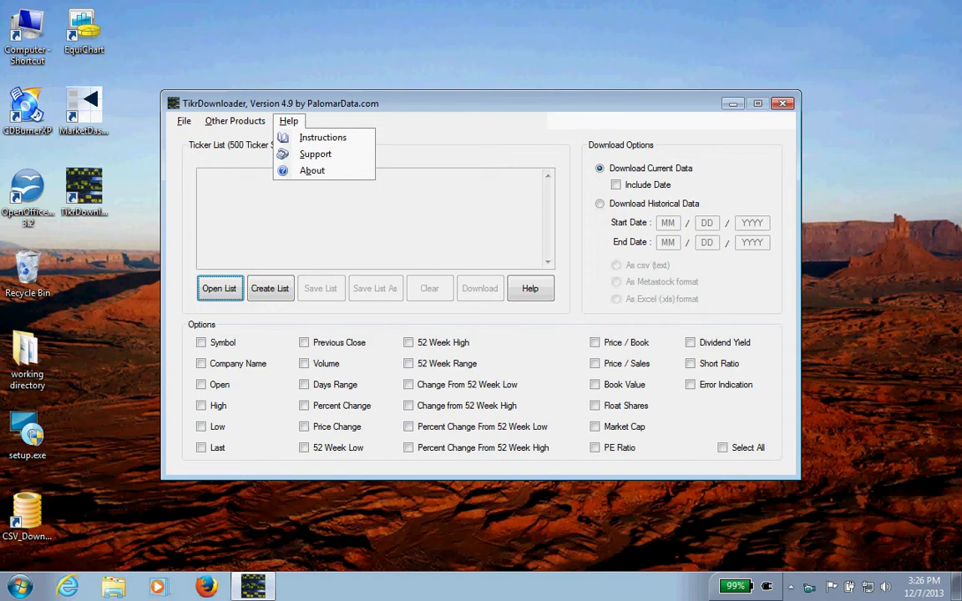
{"action": "mouse_move", "coordinate": [183, 121]}
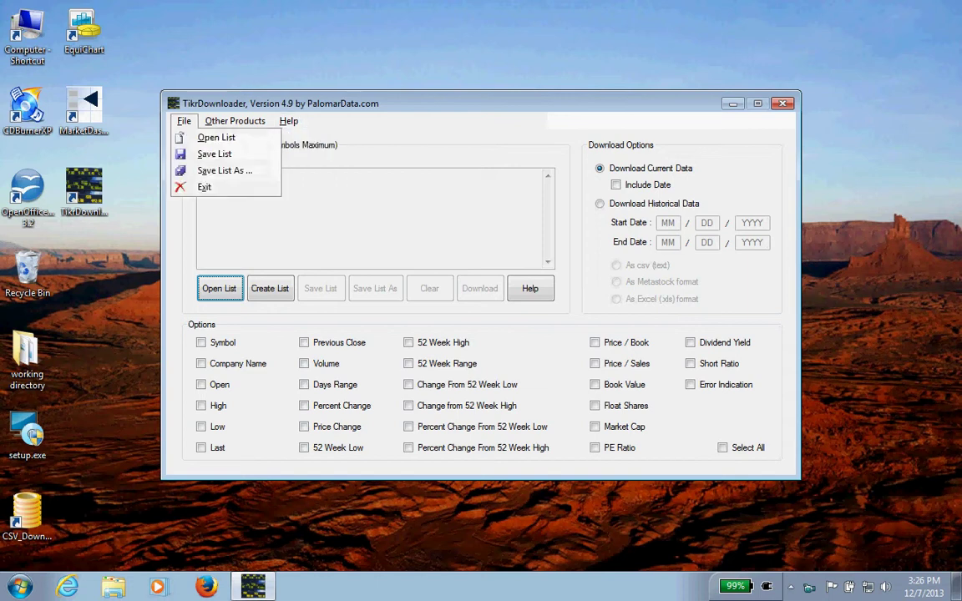
Step: Create a new ticker list containing the symbols goog, msft, adi
{"action": "left_click", "coordinate": [270, 288]}
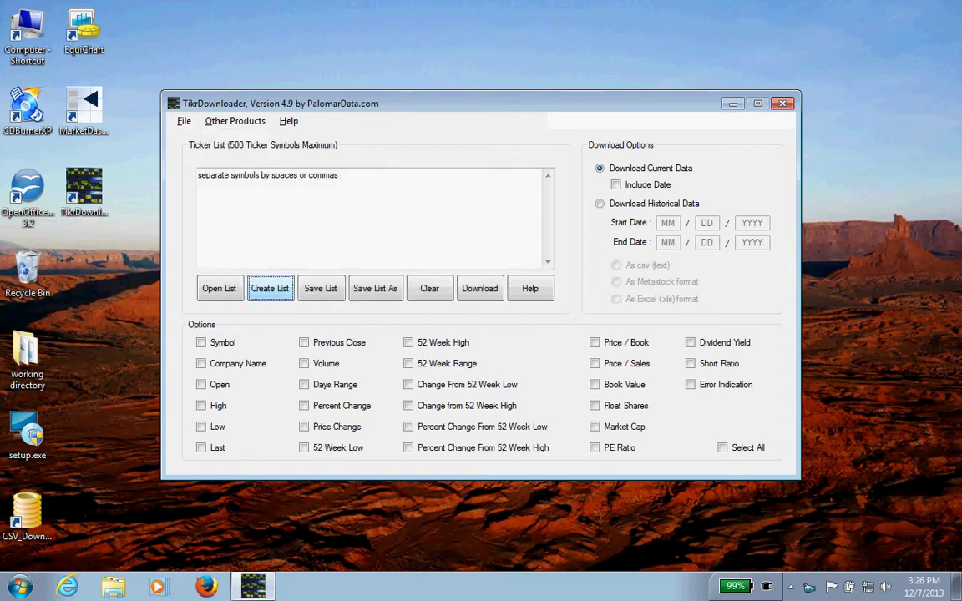
{"action": "left_click", "coordinate": [198, 175]}
{"action": "type", "text": "goog, ms"}
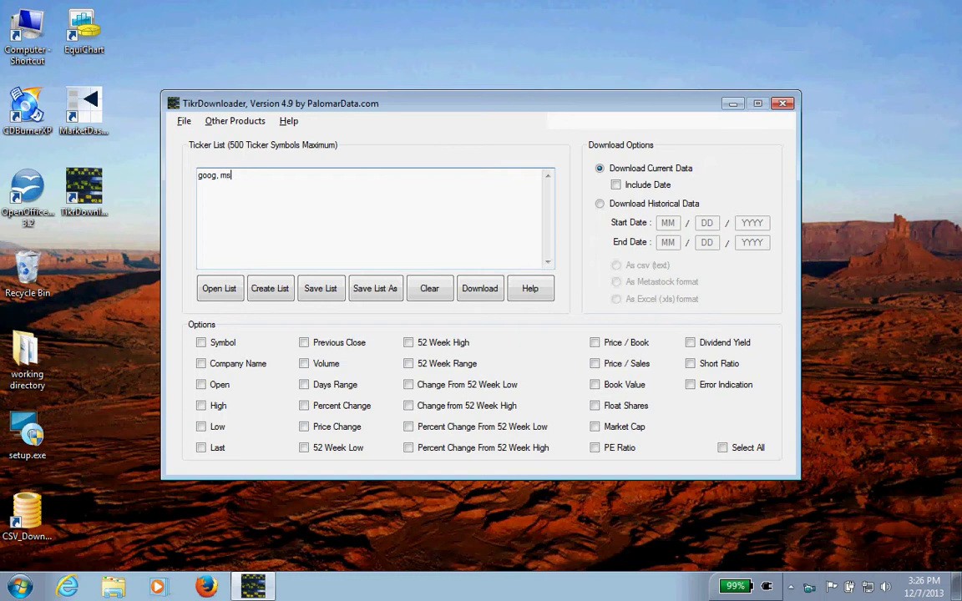
{"action": "type", "text": "ft, adi"}
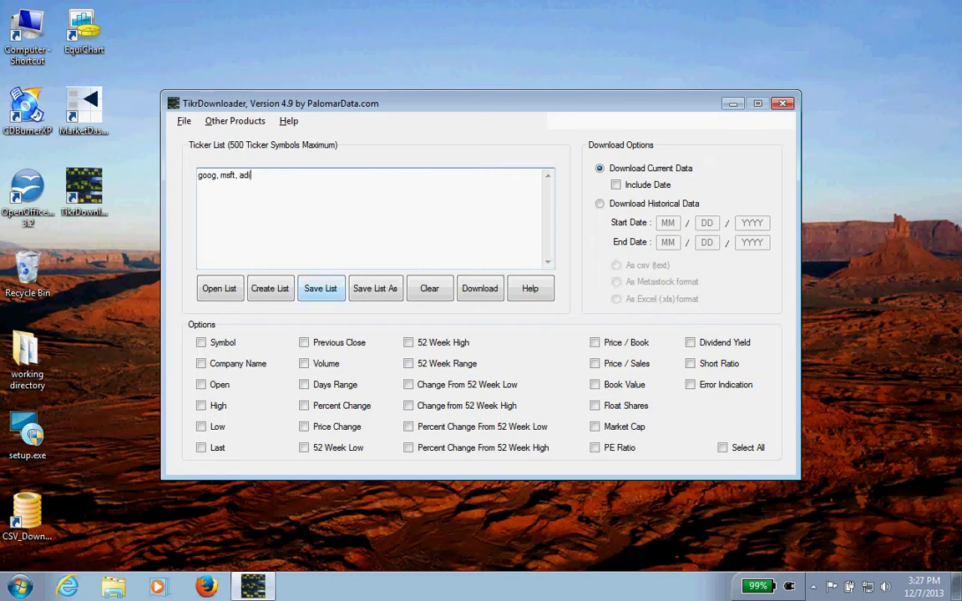
Step: Save the ticker list to the desktop as my_list and check the saved text file's contents
{"action": "left_click", "coordinate": [321, 288]}
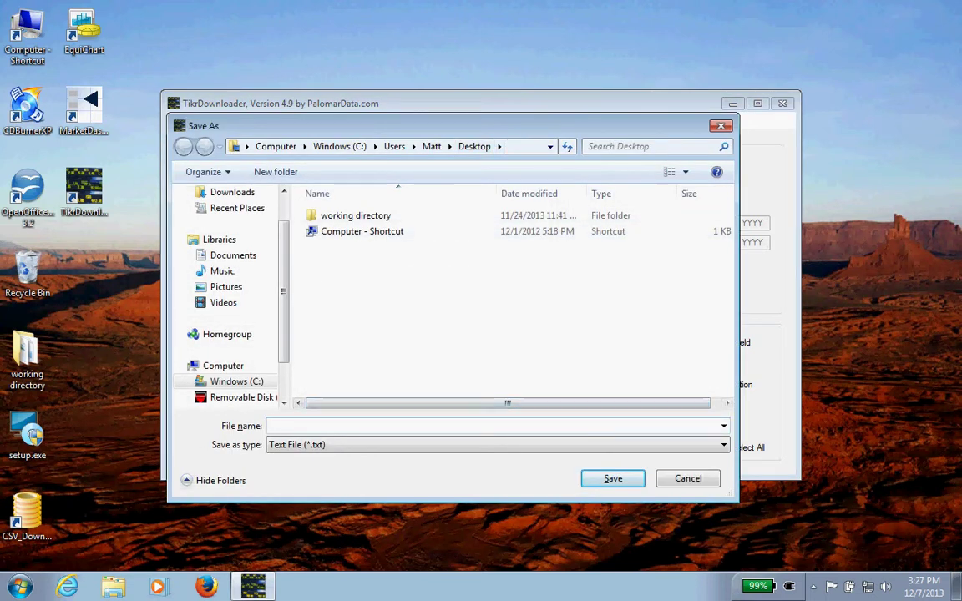
{"action": "type", "text": "my_list"}
{"action": "key", "text": "Return"}
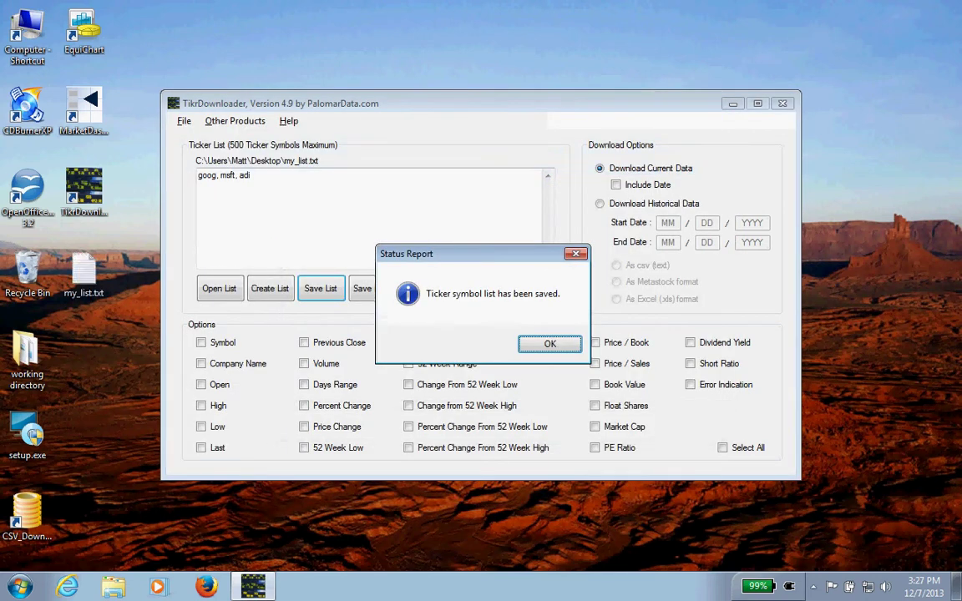
{"action": "key", "text": "Return"}
{"action": "double_click", "coordinate": [83, 276]}
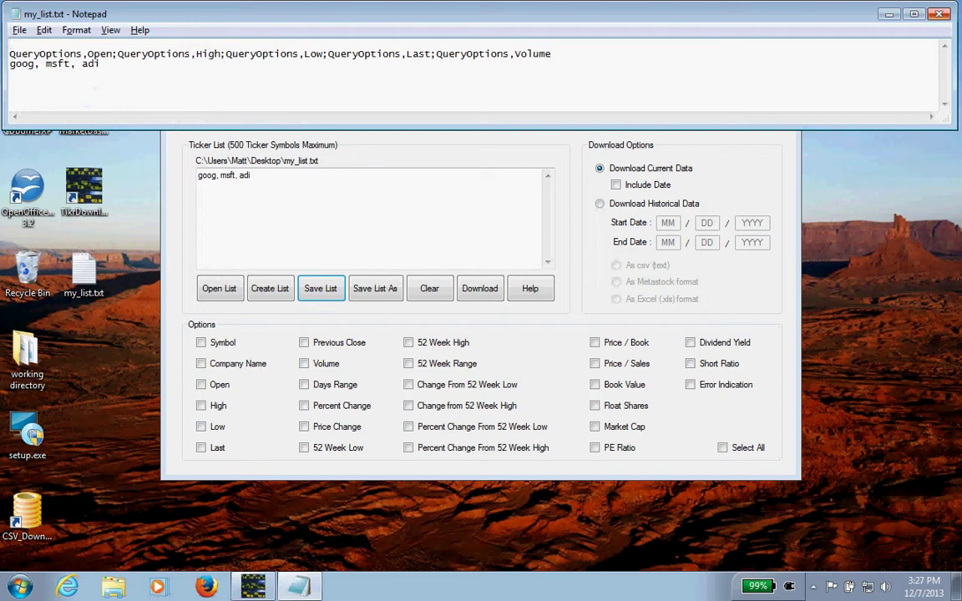
{"action": "key", "text": "alt+F4"}
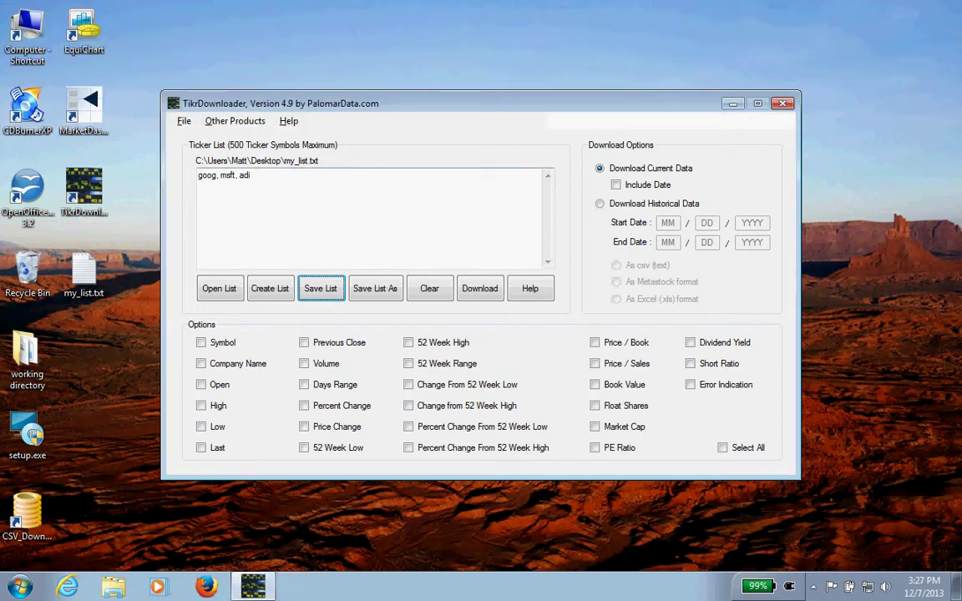
Step: Clear the list of symbols and reload it from my_list.txt on the desktop
{"action": "left_click", "coordinate": [429, 288]}
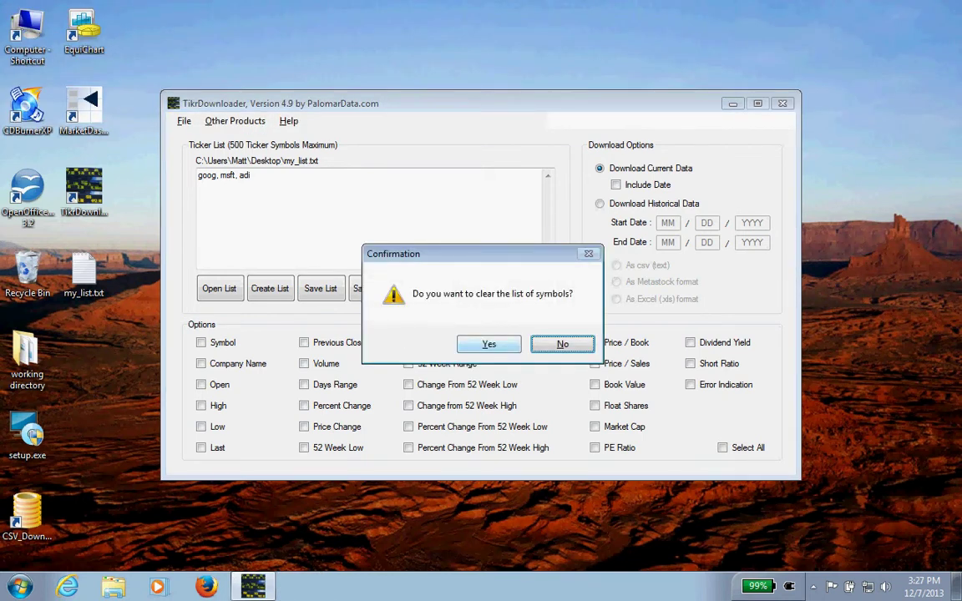
{"action": "left_click", "coordinate": [488, 344]}
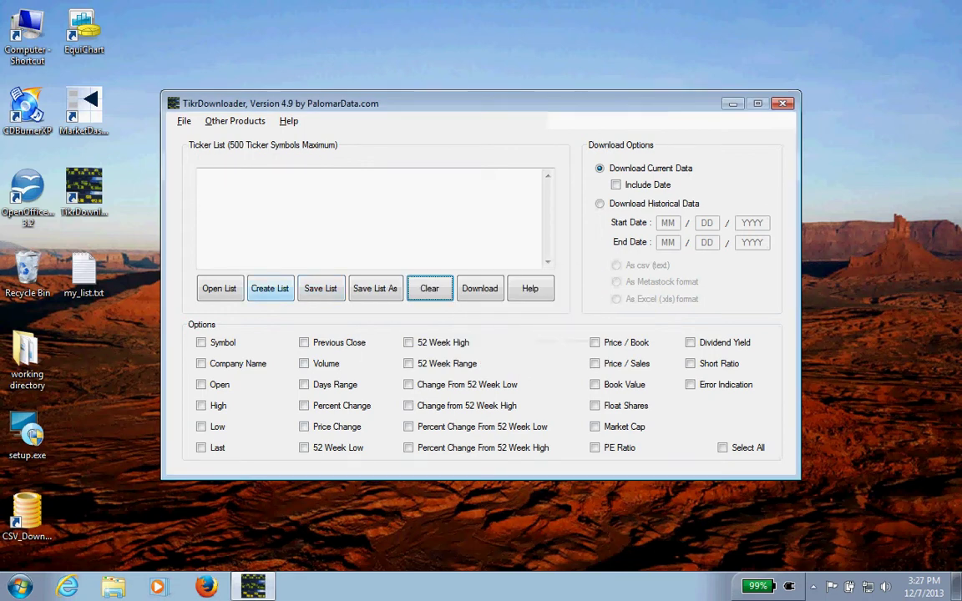
{"action": "left_click", "coordinate": [219, 288]}
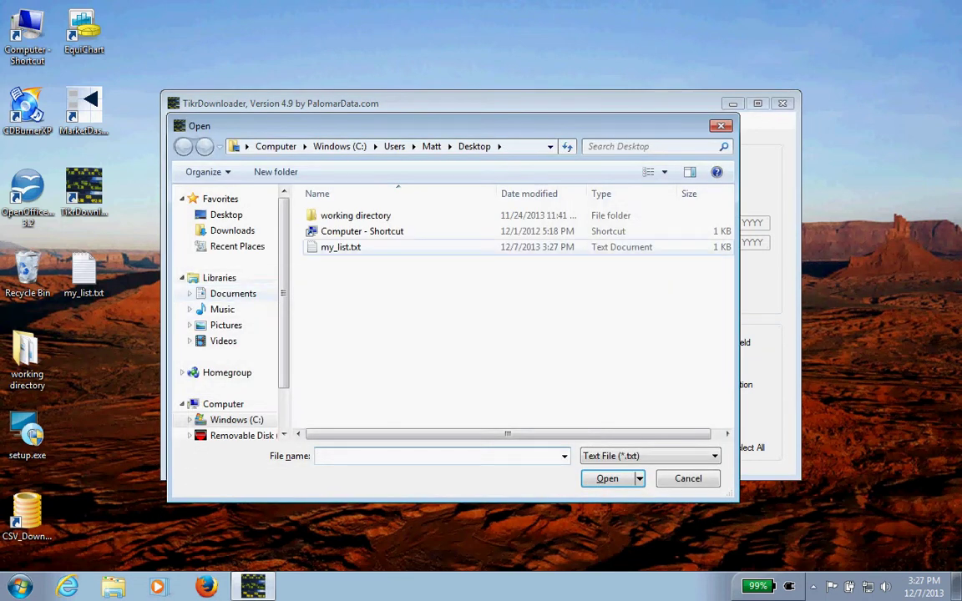
{"action": "left_click", "coordinate": [340, 247]}
{"action": "left_click", "coordinate": [606, 478]}
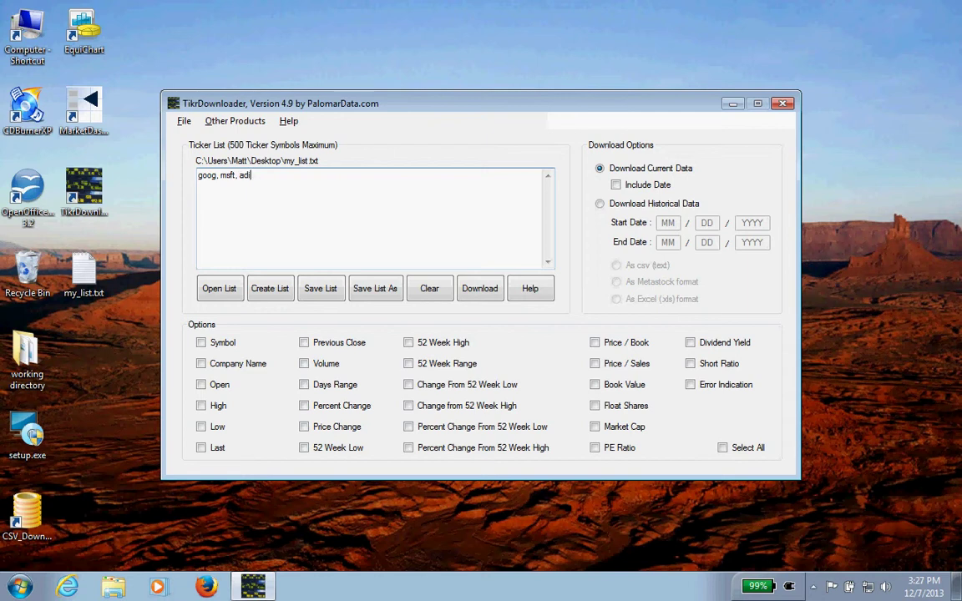
Step: Set up a current data download including the date, with Symbol, Open, High, Low, Last, Volume and 52 Week High
{"action": "left_click", "coordinate": [599, 204]}
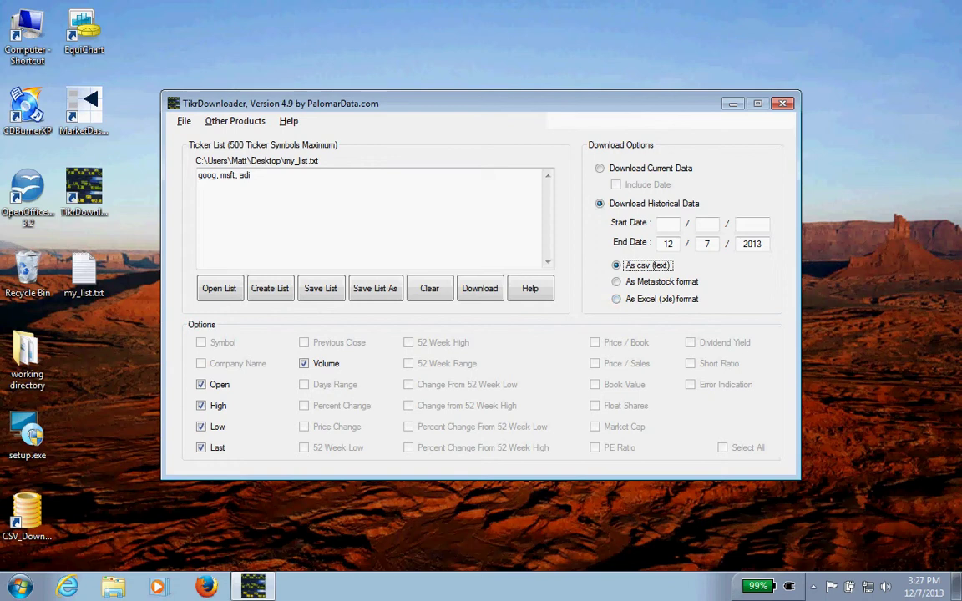
{"action": "left_click", "coordinate": [601, 169]}
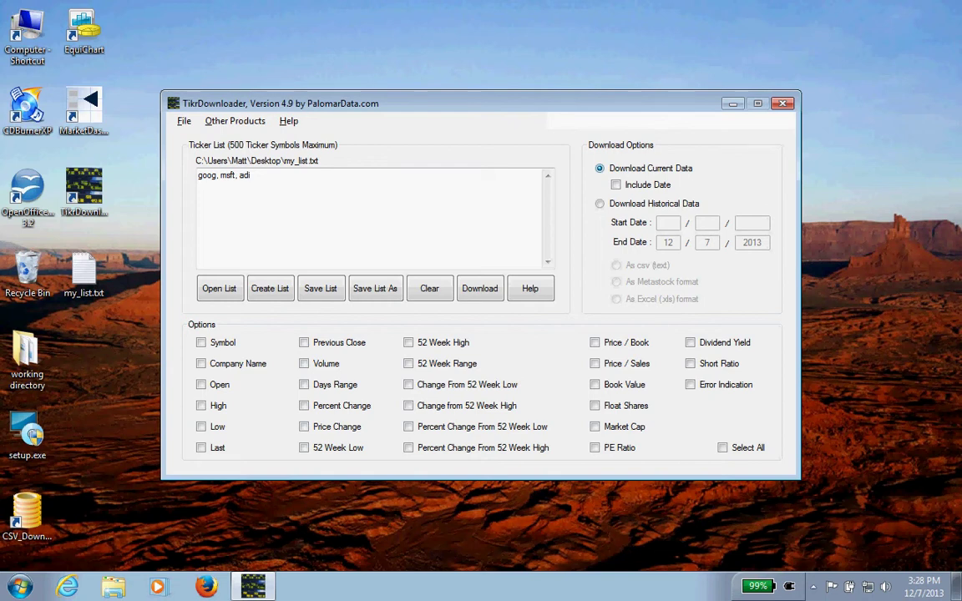
{"action": "left_click", "coordinate": [615, 185]}
{"action": "left_click", "coordinate": [202, 343]}
{"action": "left_click", "coordinate": [202, 384]}
{"action": "left_click", "coordinate": [201, 405]}
{"action": "left_click", "coordinate": [201, 427]}
{"action": "left_click", "coordinate": [201, 448]}
{"action": "left_click", "coordinate": [304, 363]}
{"action": "left_click", "coordinate": [409, 342]}
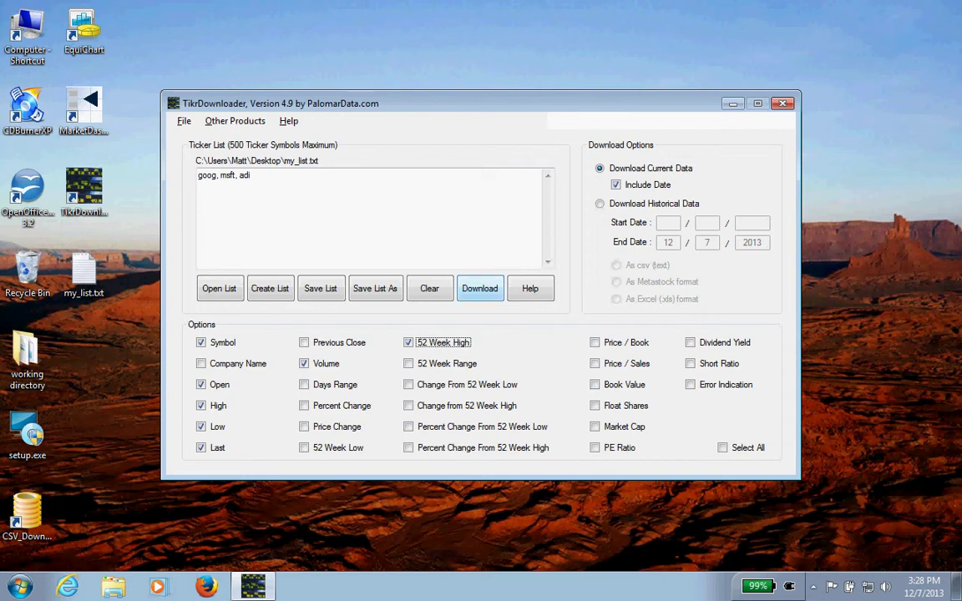
Step: Download the current data to a CSV file named current_data on the desktop
{"action": "left_click", "coordinate": [479, 288]}
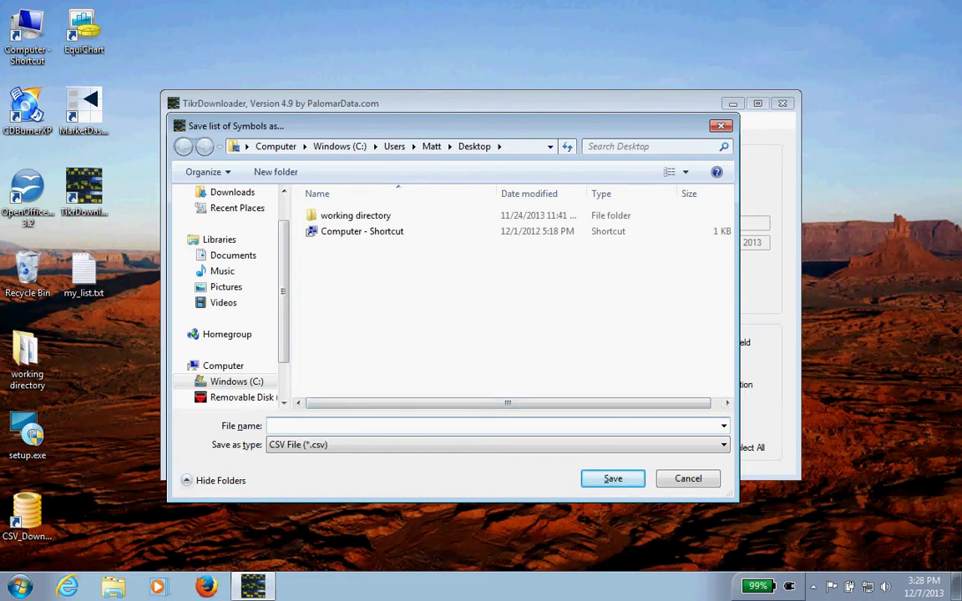
{"action": "type", "text": "current_data"}
{"action": "key", "text": "Return"}
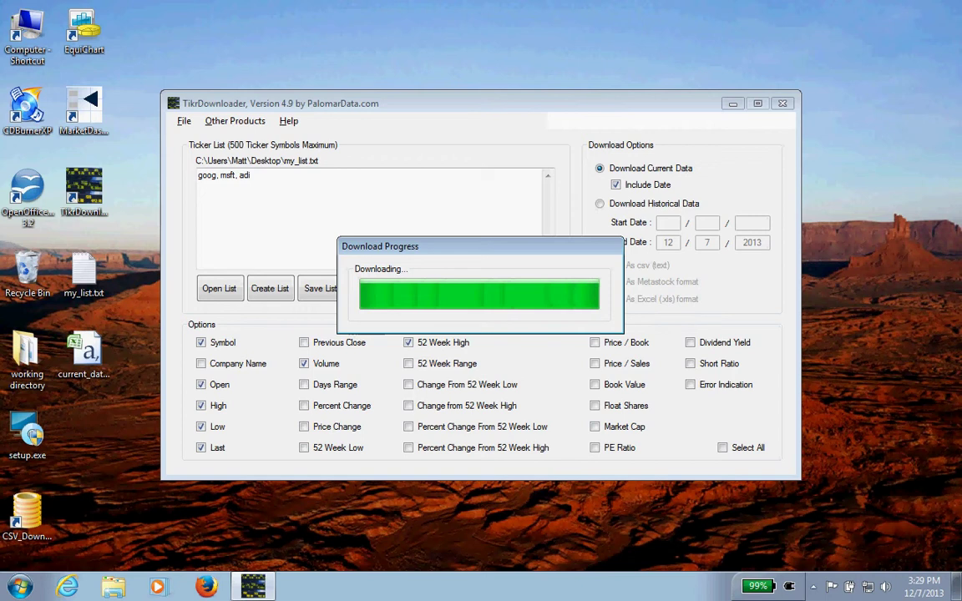
{"action": "key", "text": "Return"}
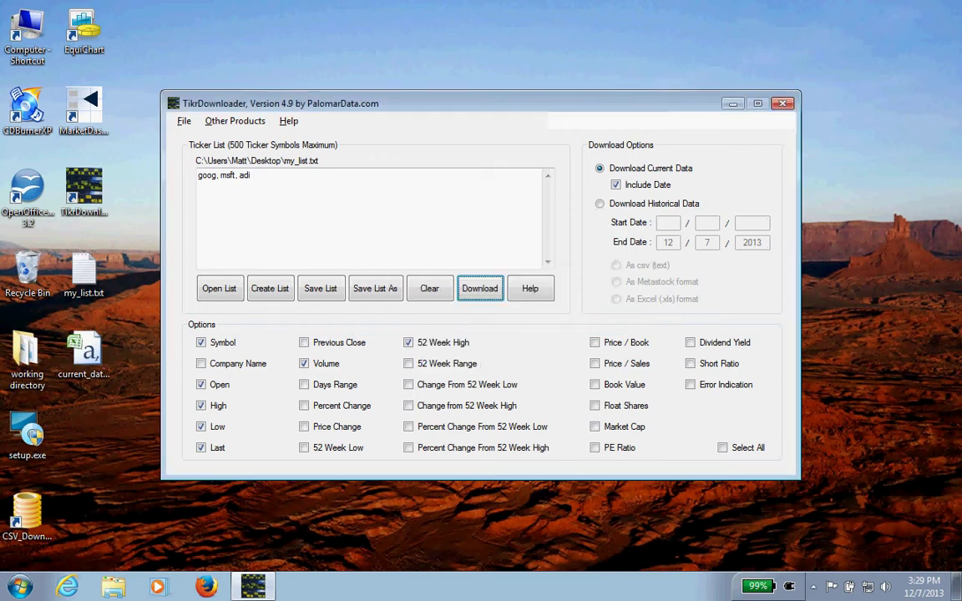
Step: Open current_data.csv from the desktop in Excel and widen the Date column to examine the downloaded quotes
{"action": "left_click", "coordinate": [84, 359]}
{"action": "double_click", "coordinate": [84, 355]}
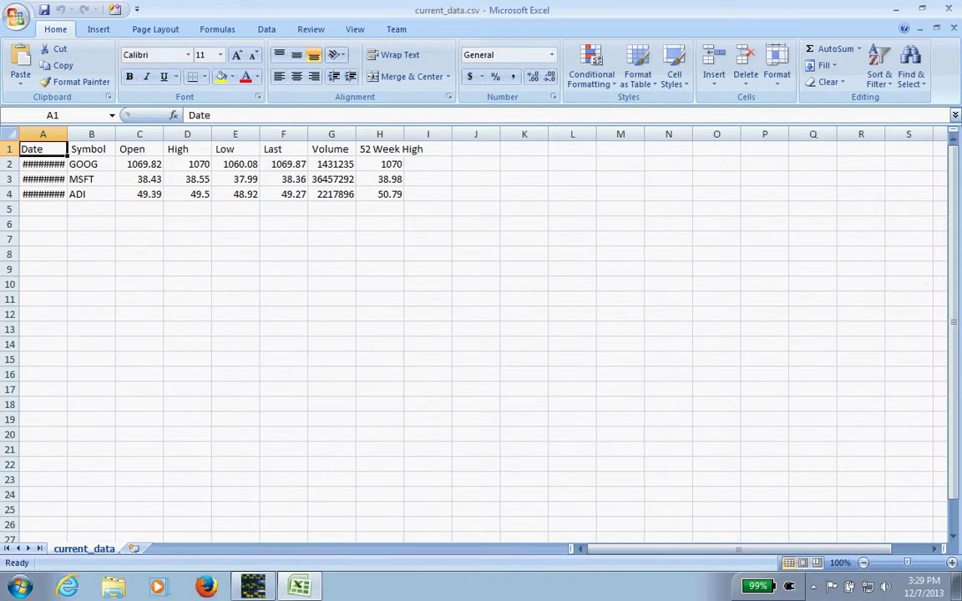
{"action": "left_click_drag", "start_coordinate": [68, 134], "coordinate": [89, 134]}
{"action": "left_click", "coordinate": [54, 163]}
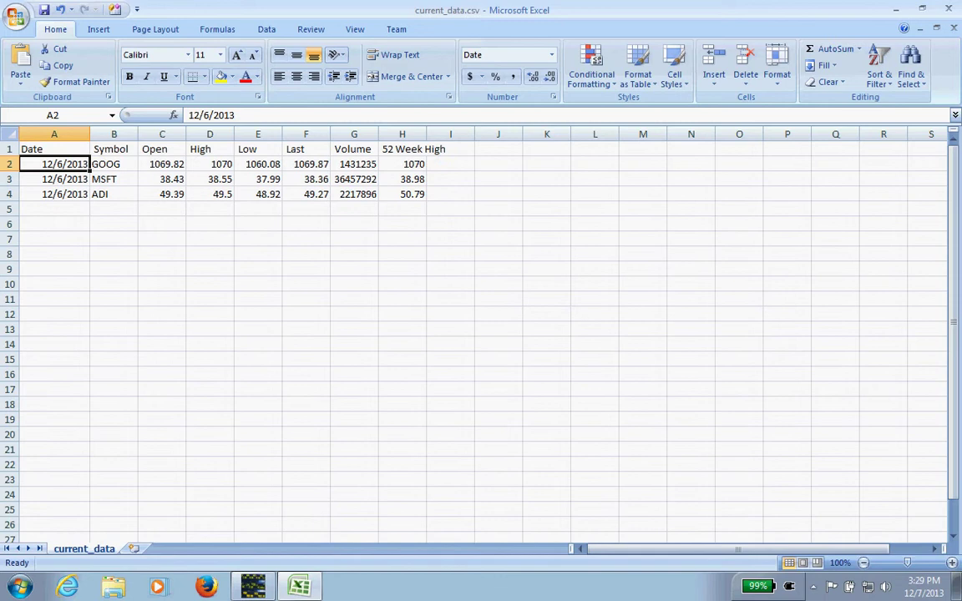
{"action": "left_click_drag", "start_coordinate": [401, 164], "coordinate": [54, 193]}
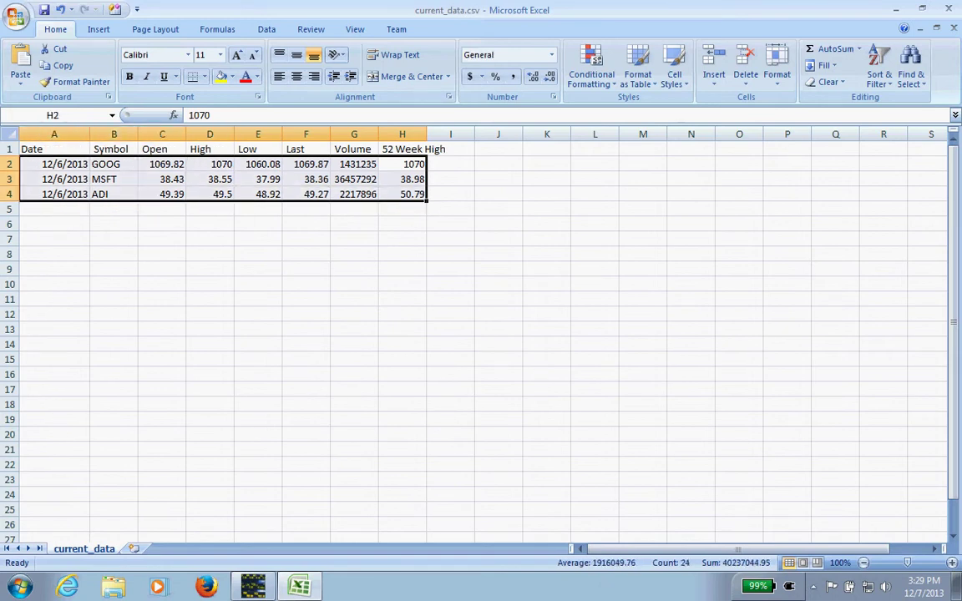
Step: Exit Excel without saving changes to current_data.csv and move that file from the desktop to the Recycle Bin
{"action": "left_click", "coordinate": [954, 28]}
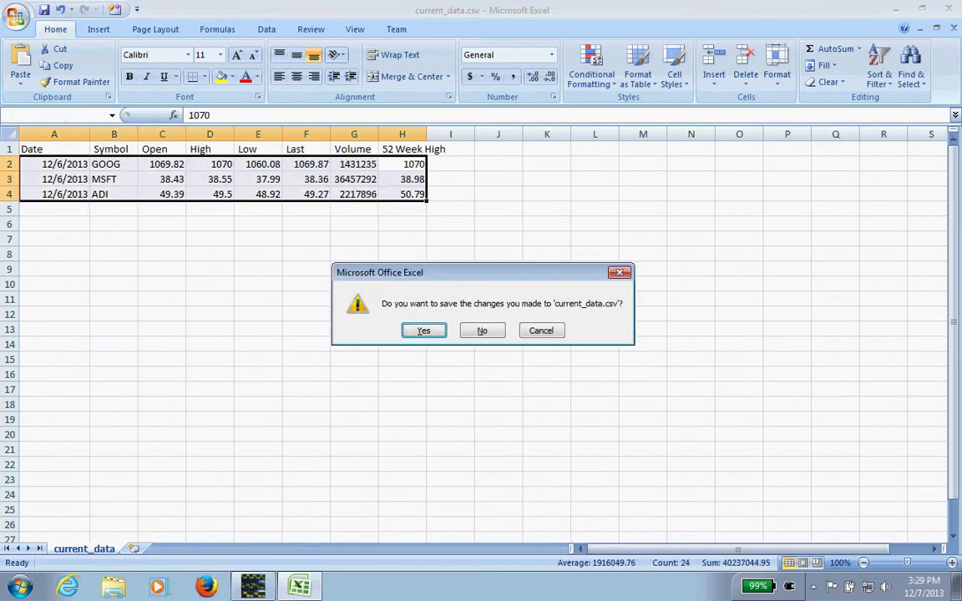
{"action": "left_click", "coordinate": [482, 331]}
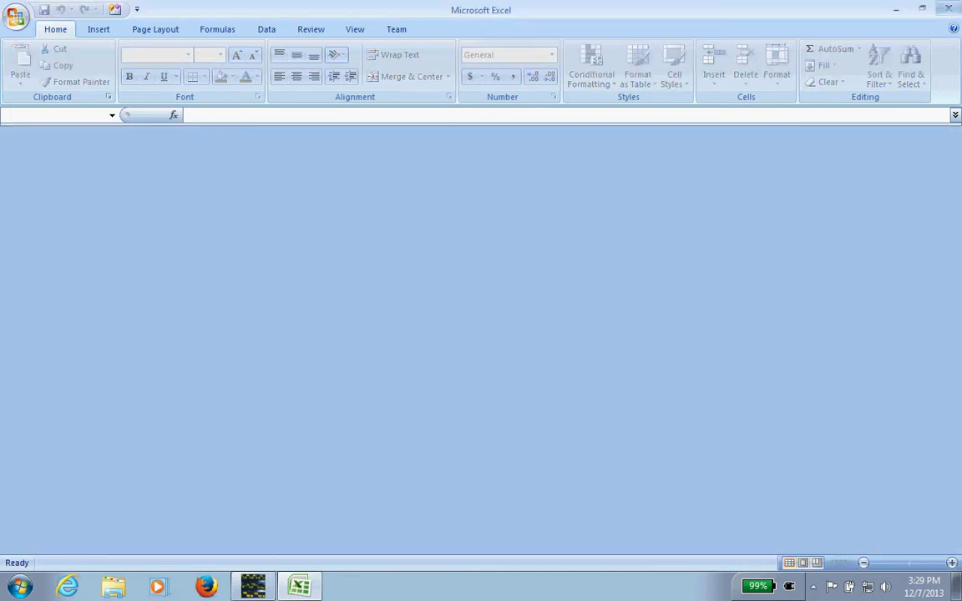
{"action": "left_click", "coordinate": [948, 8]}
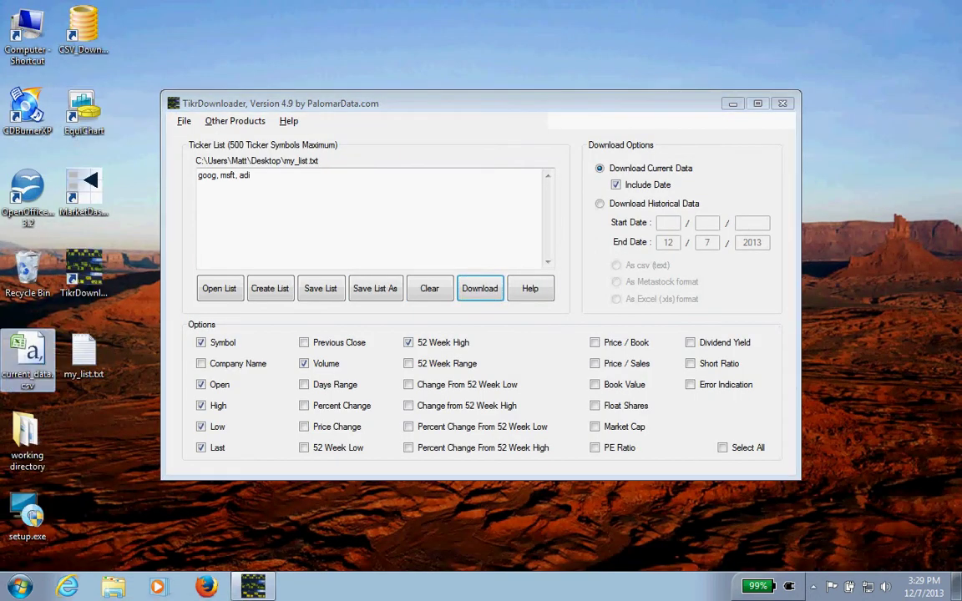
{"action": "left_click_drag", "start_coordinate": [27, 359], "coordinate": [27, 272]}
Step: Switch to downloading historical data in TikrDownloader and set the start date to 12/6/2012
{"action": "left_click", "coordinate": [600, 203]}
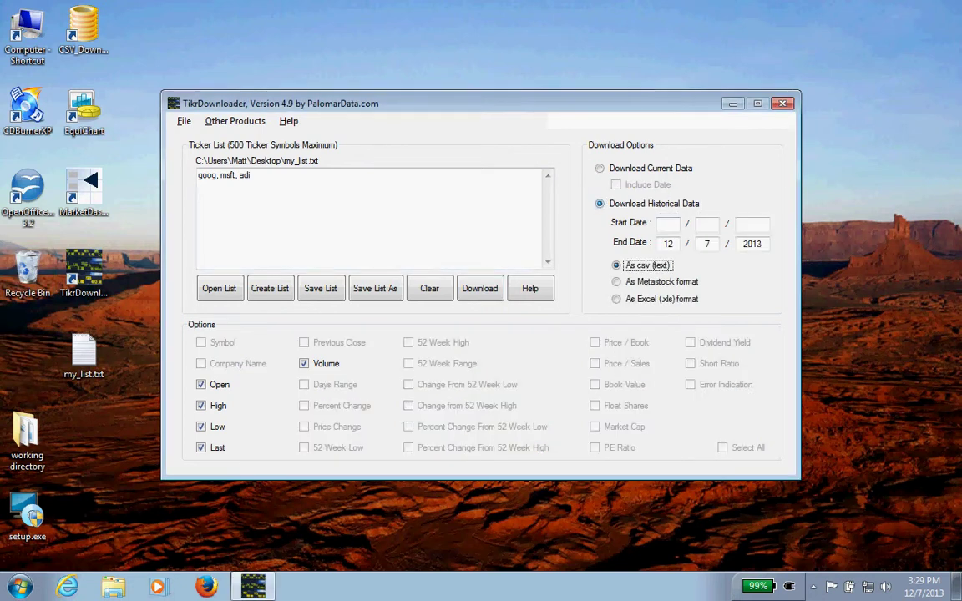
{"action": "left_click", "coordinate": [667, 223]}
{"action": "type", "text": "12"}
{"action": "key", "text": "Tab"}
{"action": "type", "text": "6"}
{"action": "key", "text": "Tab"}
{"action": "type", "text": "2012"}
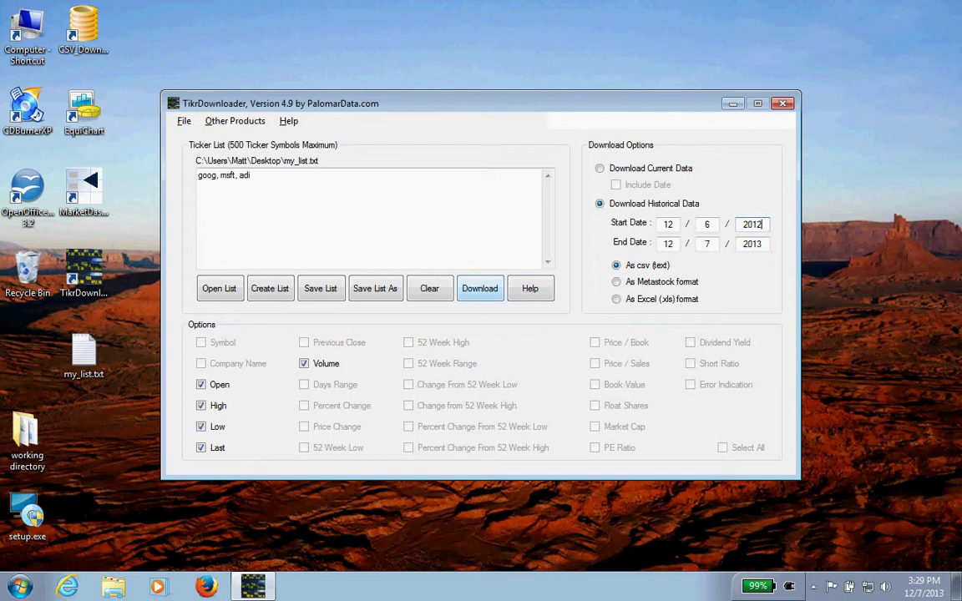
Step: Start the historical download and create a desktop folder named output for its files
{"action": "key", "text": "Return"}
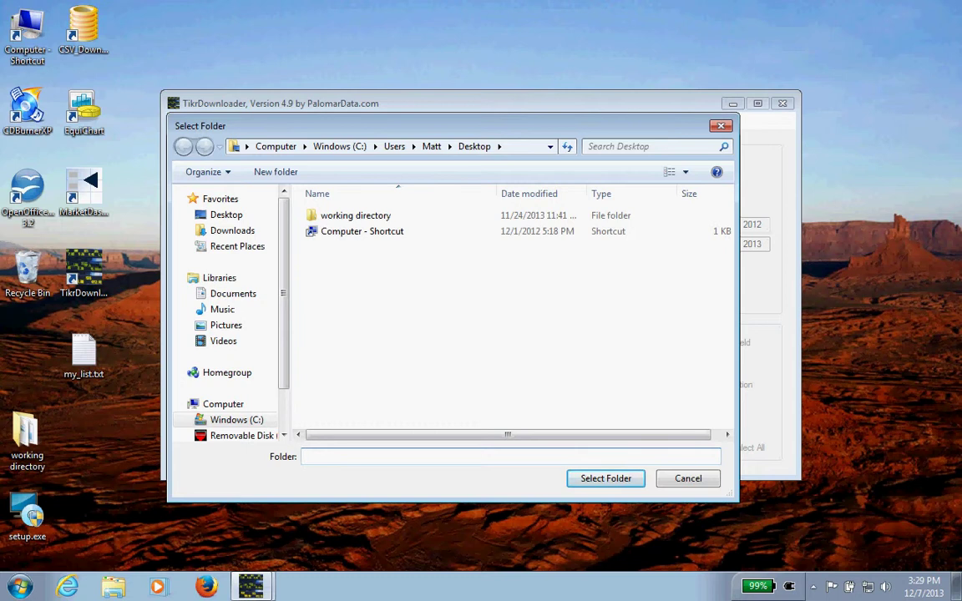
{"action": "right_click", "coordinate": [378, 298]}
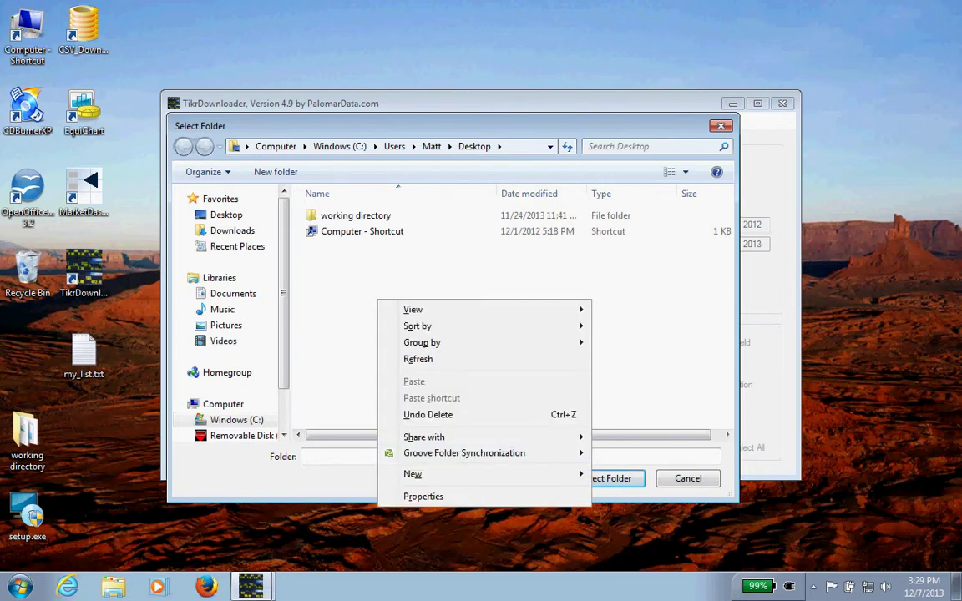
{"action": "mouse_move", "coordinate": [412, 473]}
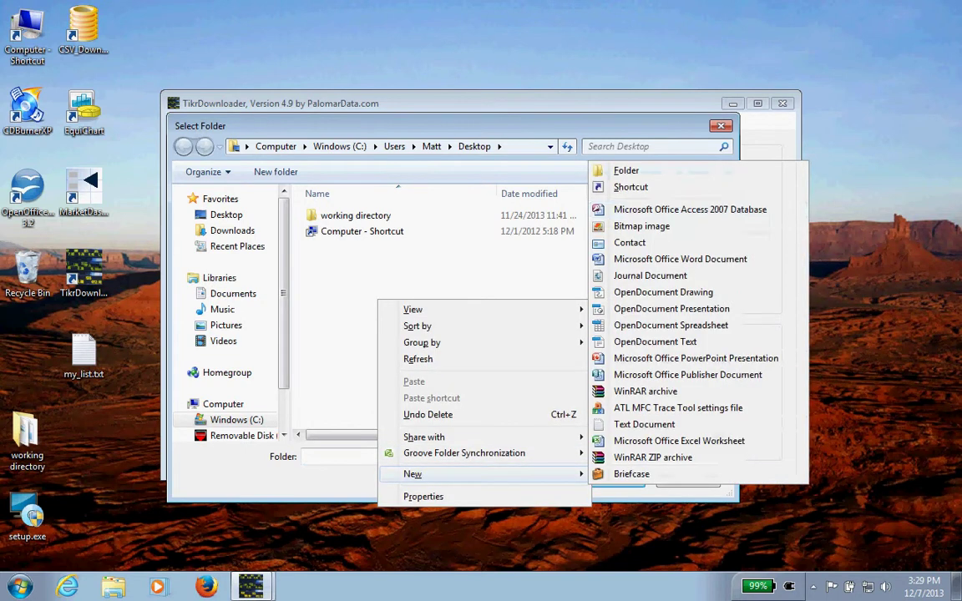
{"action": "left_click", "coordinate": [627, 167]}
{"action": "type", "text": "output"}
{"action": "key", "text": "Return"}
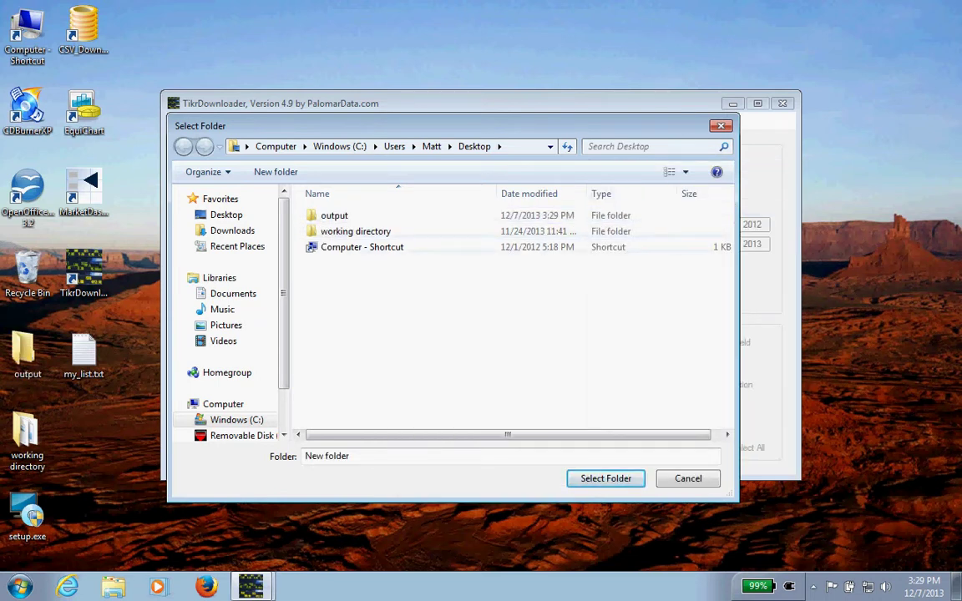
Step: Download the historical data into the output folder and open that folder to view the files
{"action": "key", "text": "Return"}
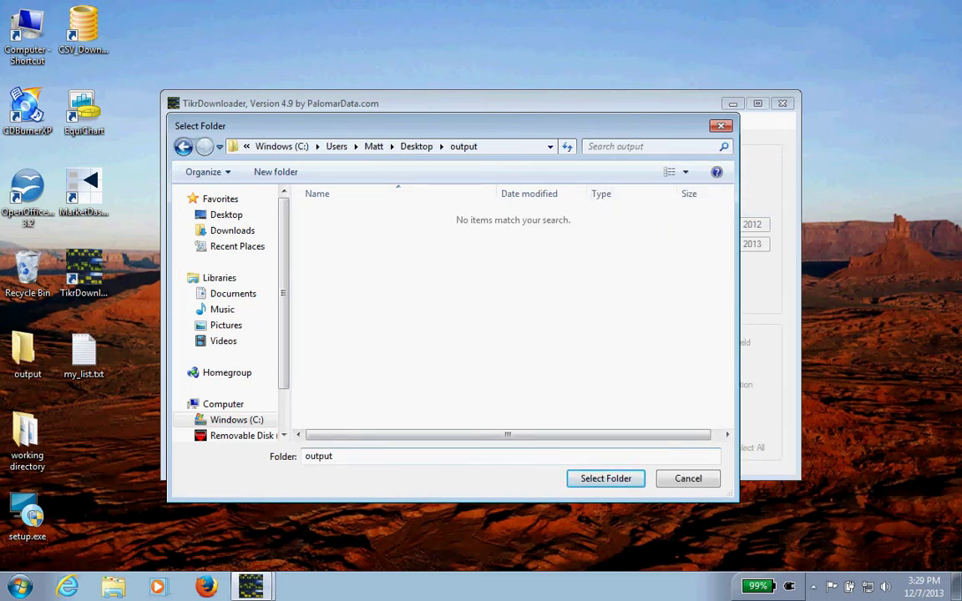
{"action": "key", "text": "Return"}
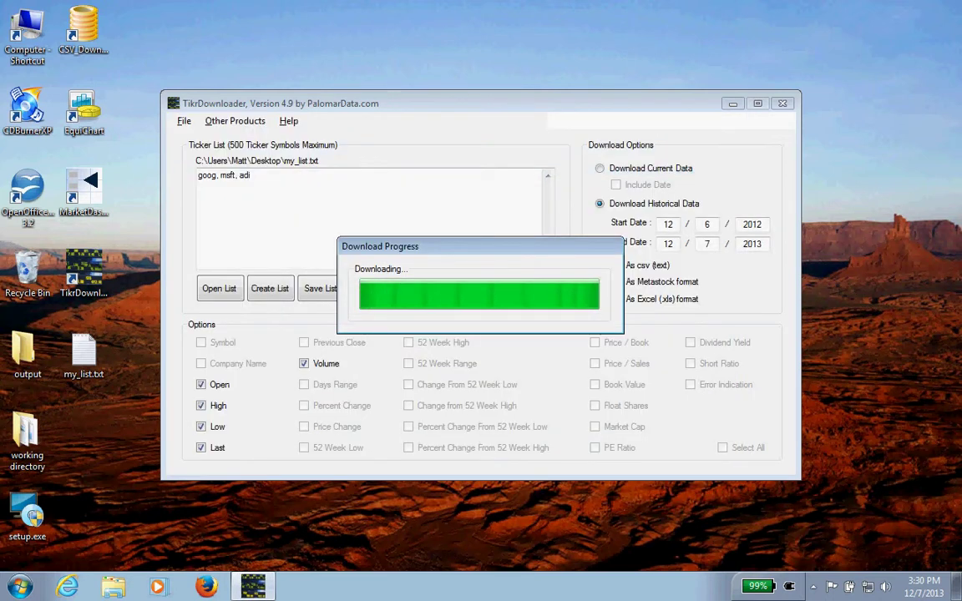
{"action": "key", "text": "Return"}
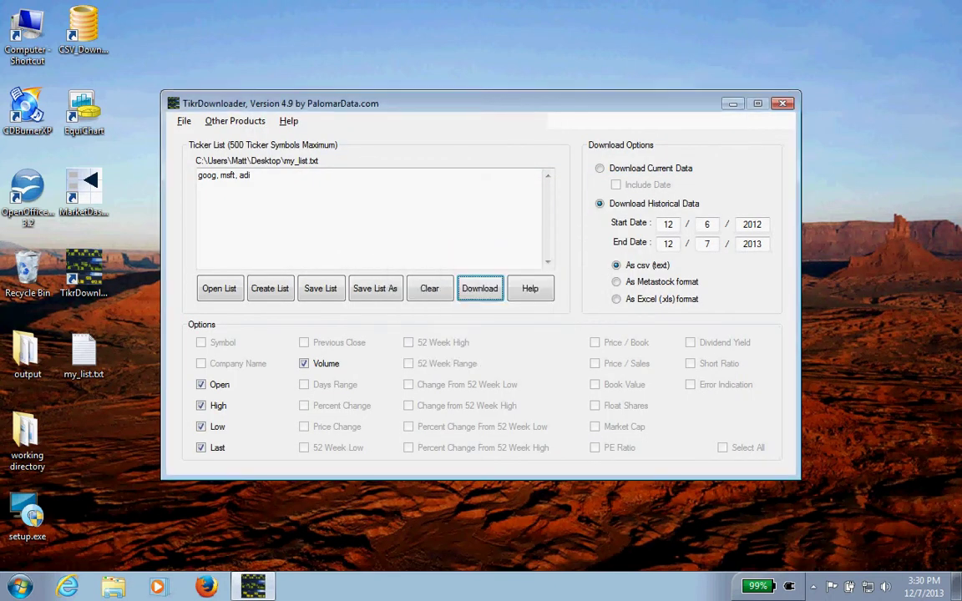
{"action": "double_click", "coordinate": [28, 350]}
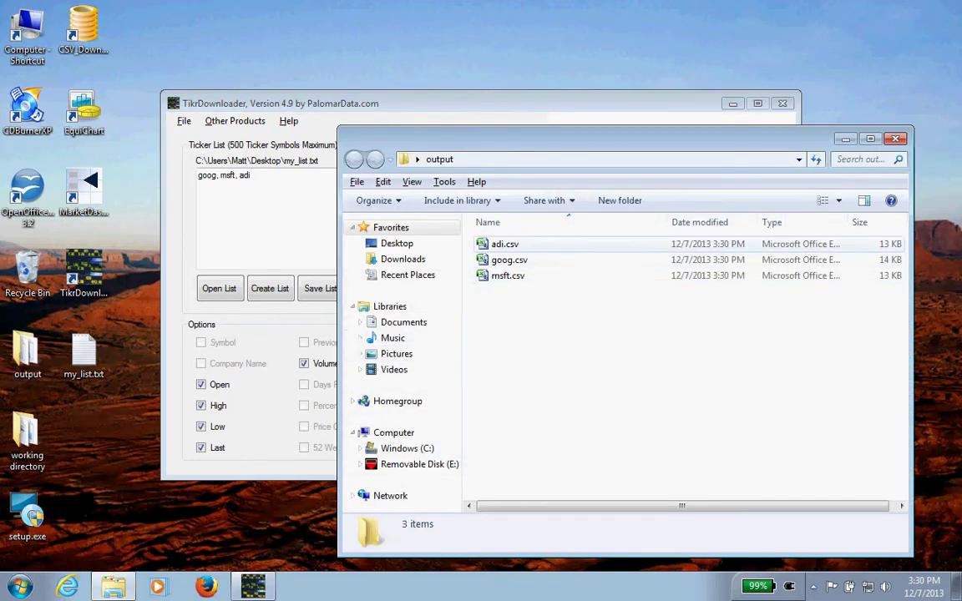
Step: Open adi.csv from the output folder, widen the Date column to inspect its historical prices, and close it without saving
{"action": "double_click", "coordinate": [505, 245]}
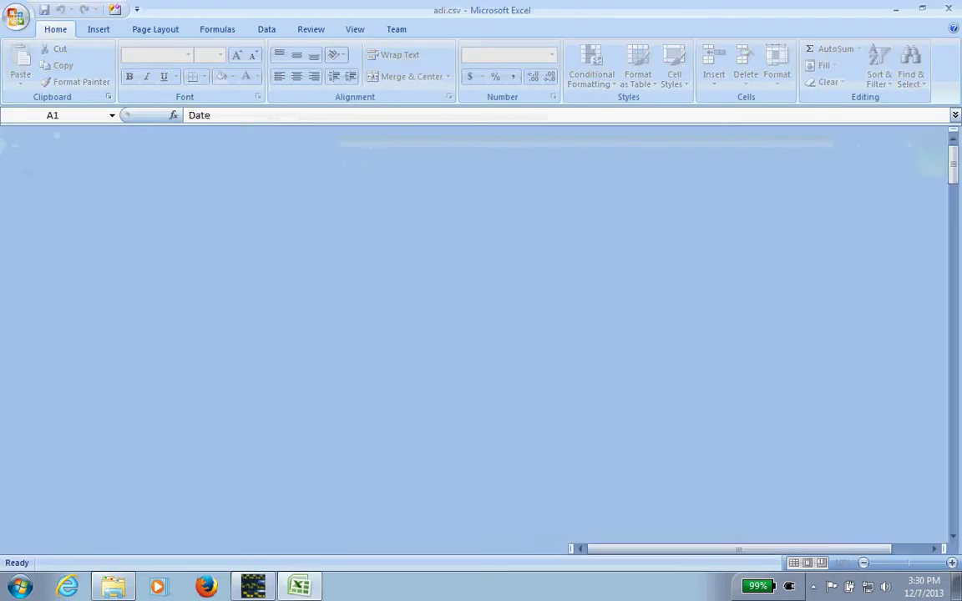
{"action": "left_click_drag", "start_coordinate": [67, 133], "coordinate": [86, 134]}
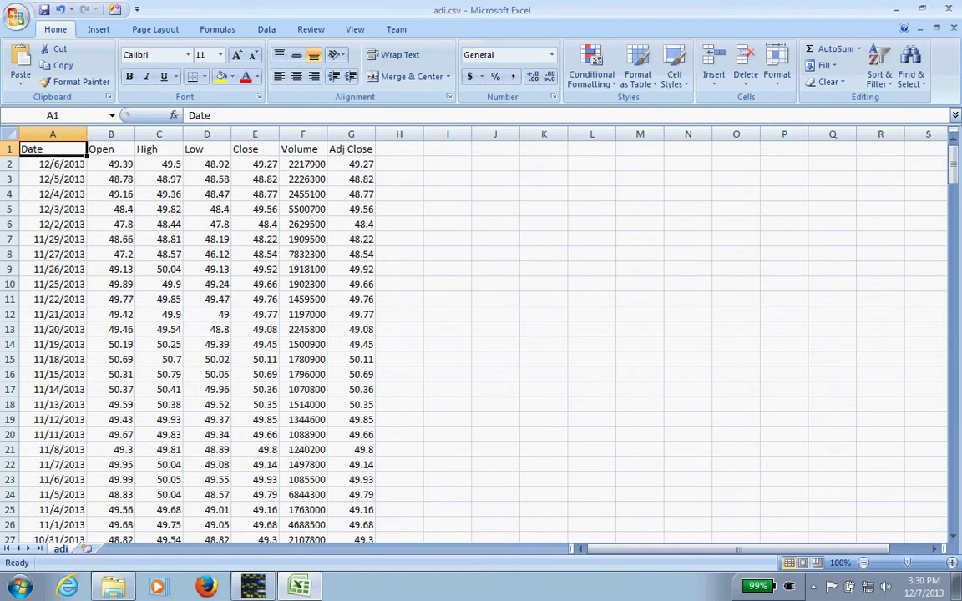
{"action": "left_click", "coordinate": [53, 164]}
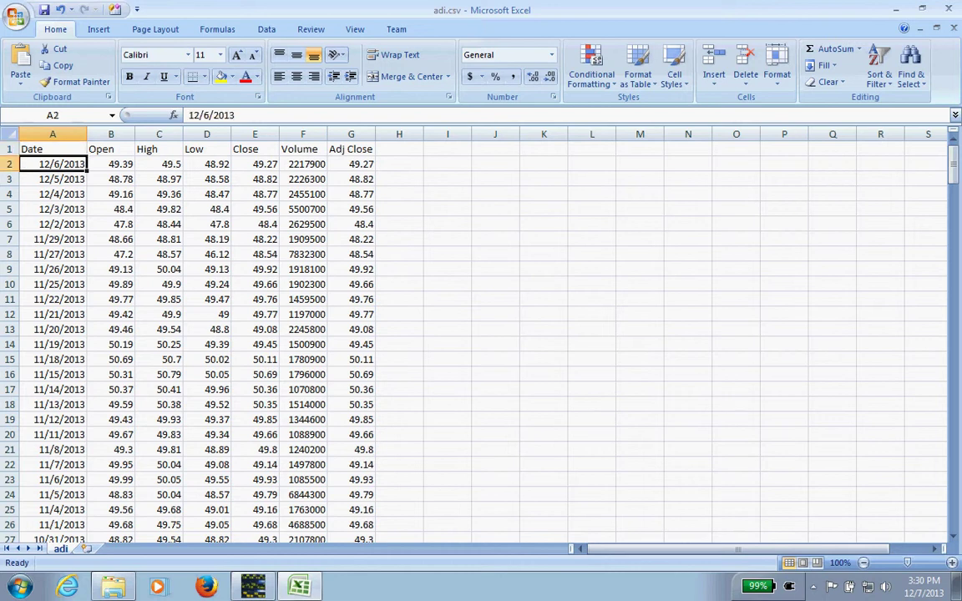
{"action": "mouse_move", "coordinate": [953, 163]}
{"action": "left_mouse_down"}
{"action": "mouse_move", "coordinate": [953, 498]}
{"action": "mouse_move", "coordinate": [952, 163]}
{"action": "left_mouse_up"}
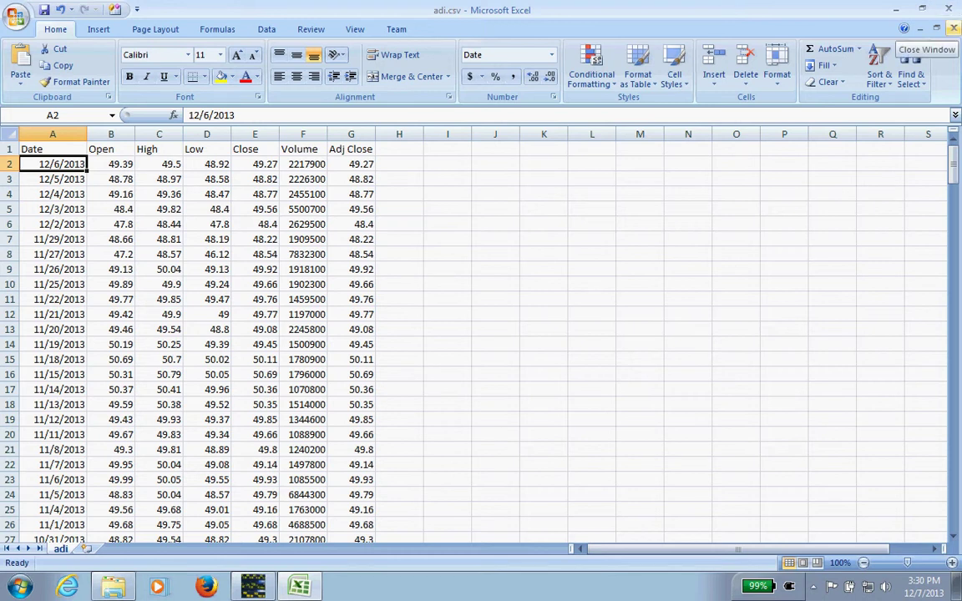
{"action": "left_click", "coordinate": [953, 29]}
{"action": "left_click", "coordinate": [482, 330]}
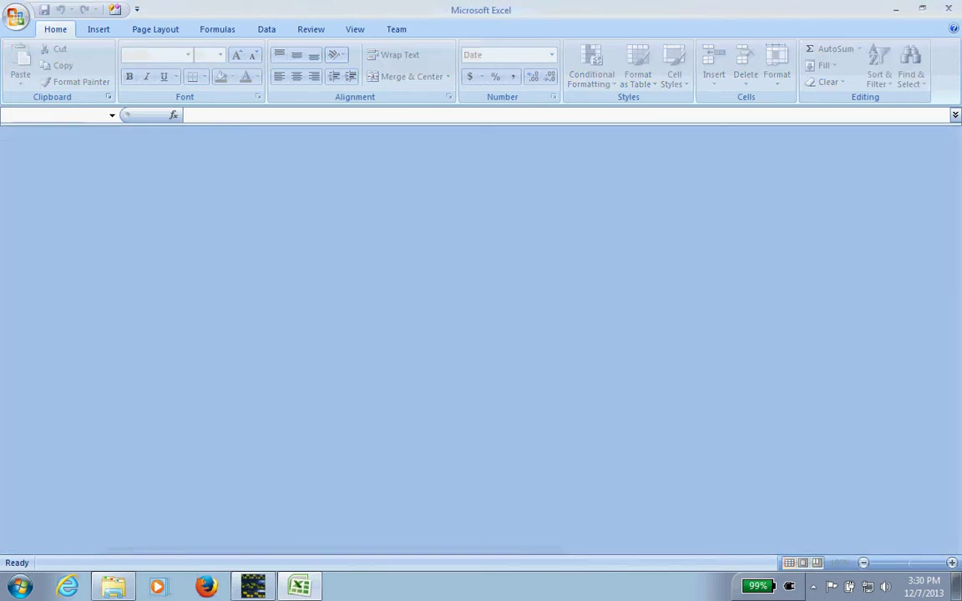
{"action": "left_click", "coordinate": [896, 9]}
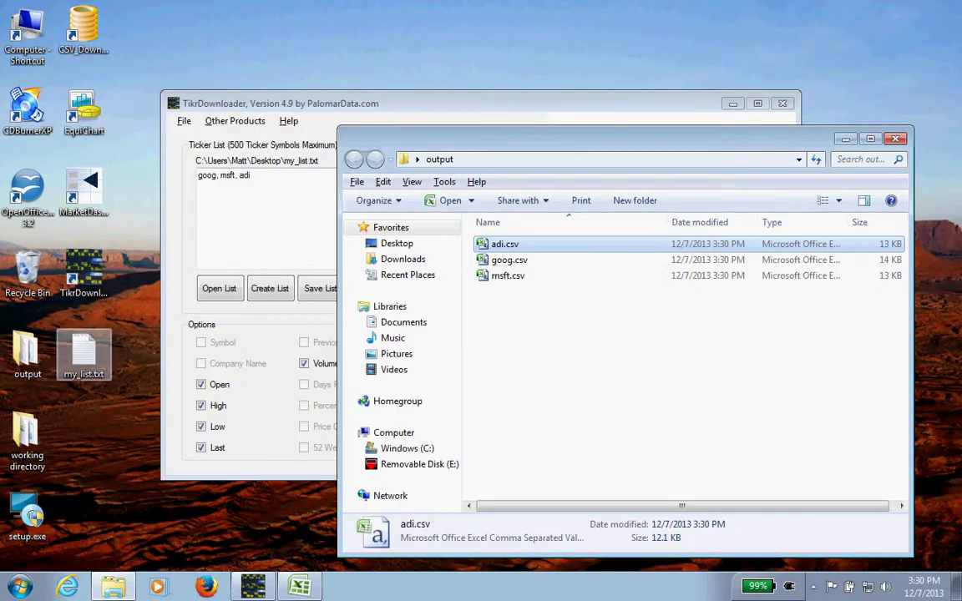
Step: Delete adi.csv, goog.csv and msft.csv from the output folder and close the folder window
{"action": "left_click", "coordinate": [28, 350]}
{"action": "left_click_drag", "start_coordinate": [504, 336], "coordinate": [513, 229]}
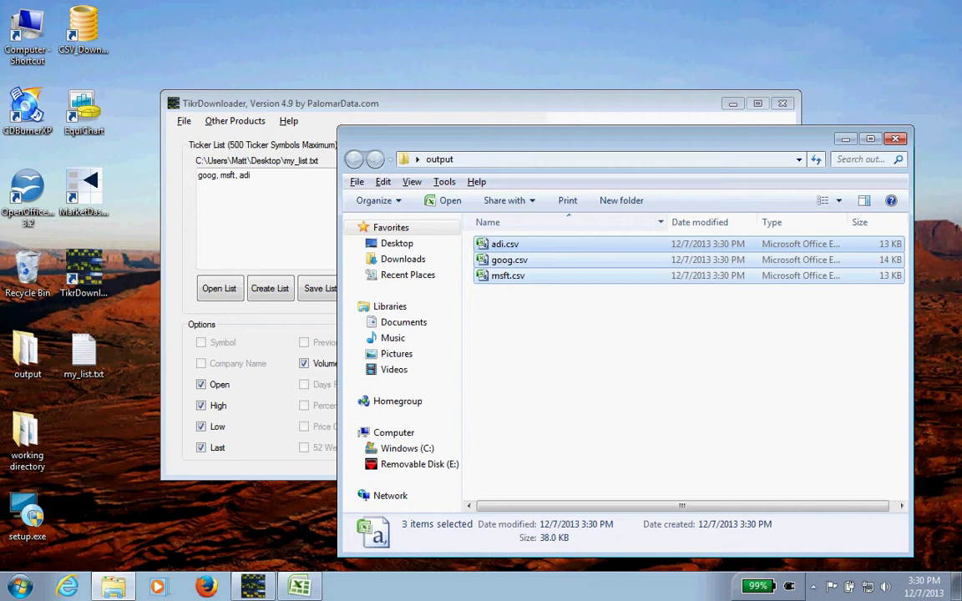
{"action": "key", "text": "Delete"}
{"action": "key", "text": "Return"}
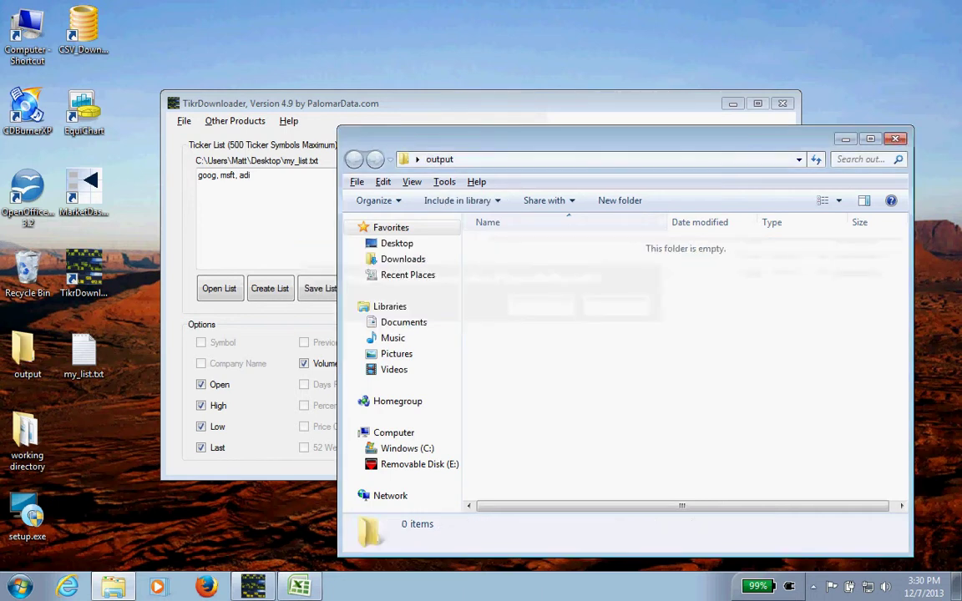
{"action": "key", "text": "alt+F4"}
Step: Download the historical data in Excel (.xls) format as my_list.xls into the output folder
{"action": "left_click", "coordinate": [616, 299]}
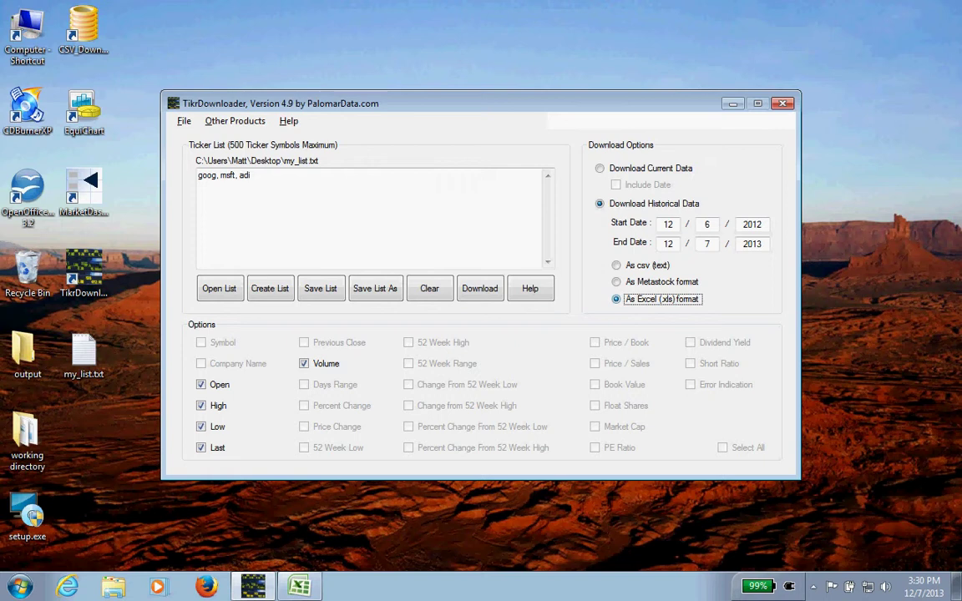
{"action": "left_click", "coordinate": [479, 288]}
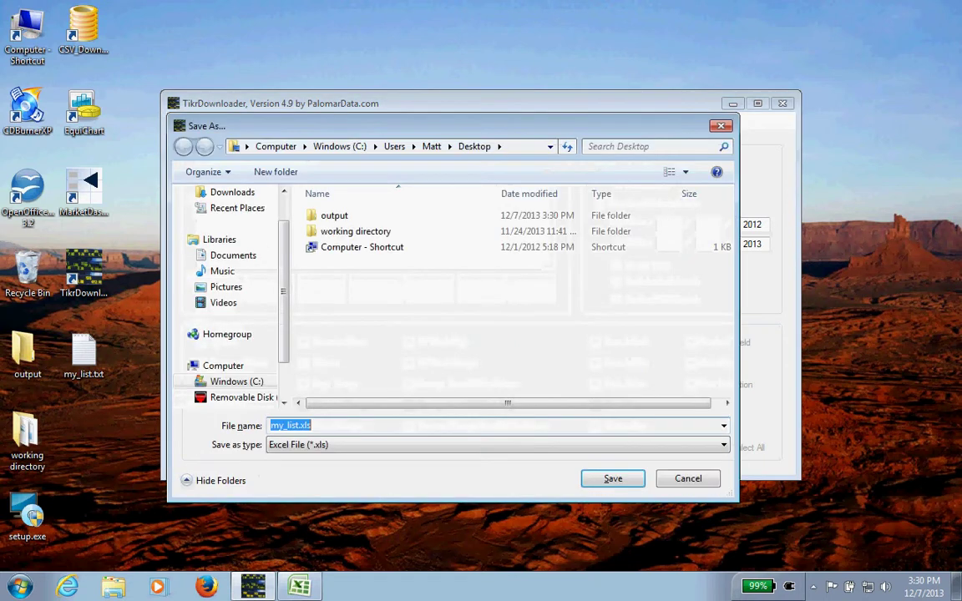
{"action": "double_click", "coordinate": [334, 216]}
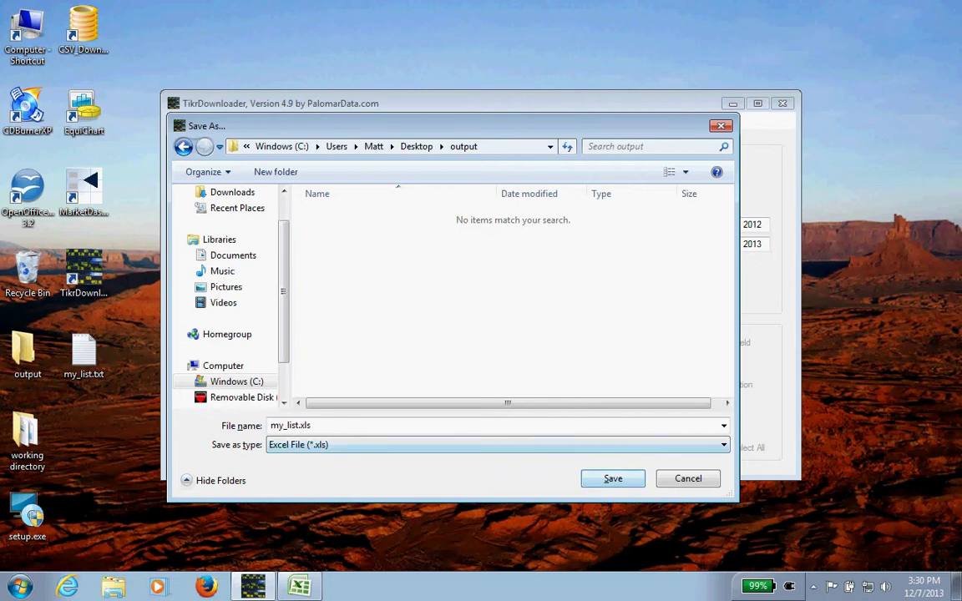
{"action": "left_click", "coordinate": [312, 426]}
{"action": "left_click", "coordinate": [313, 426]}
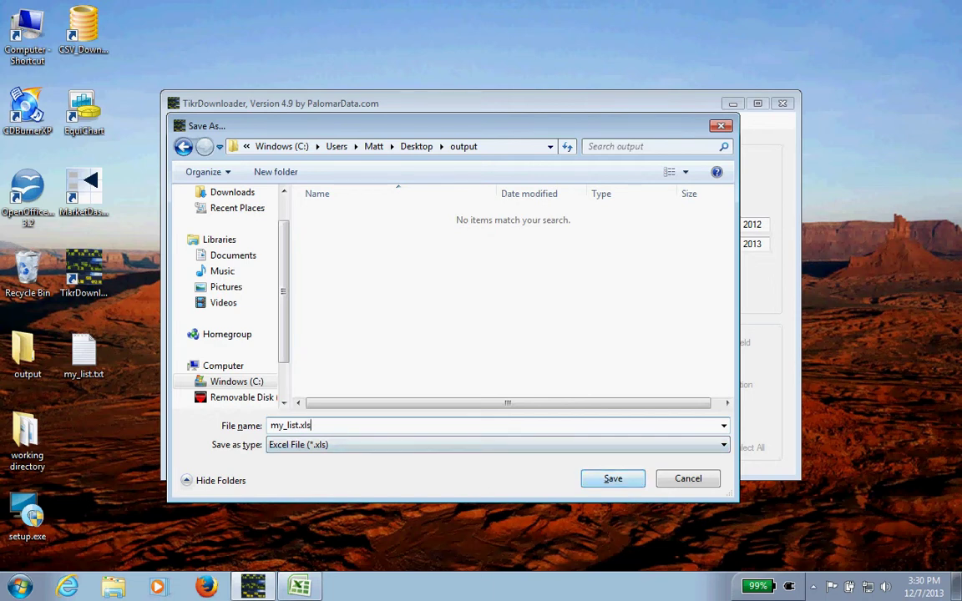
{"action": "key", "text": "Return"}
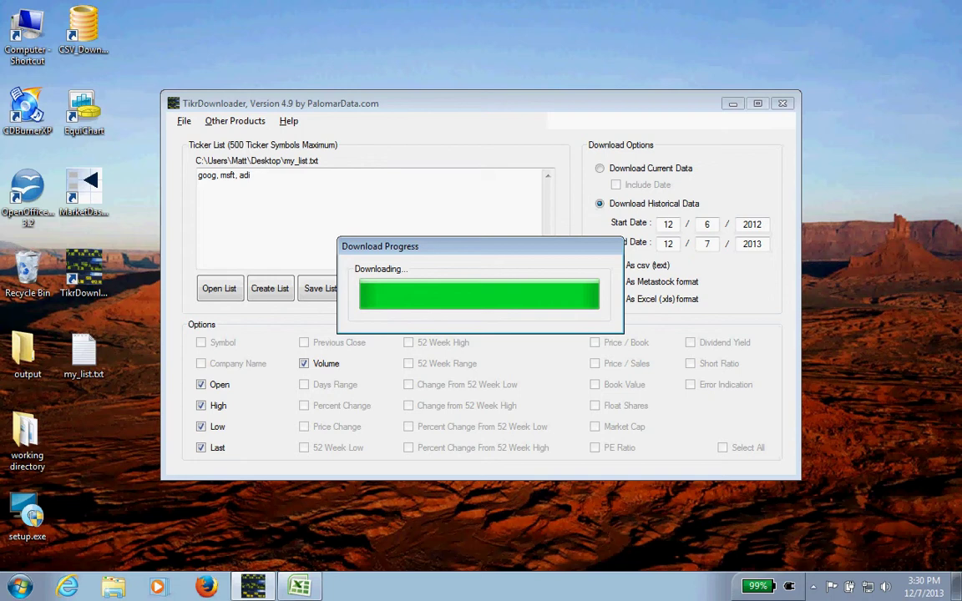
{"action": "key", "text": "Return"}
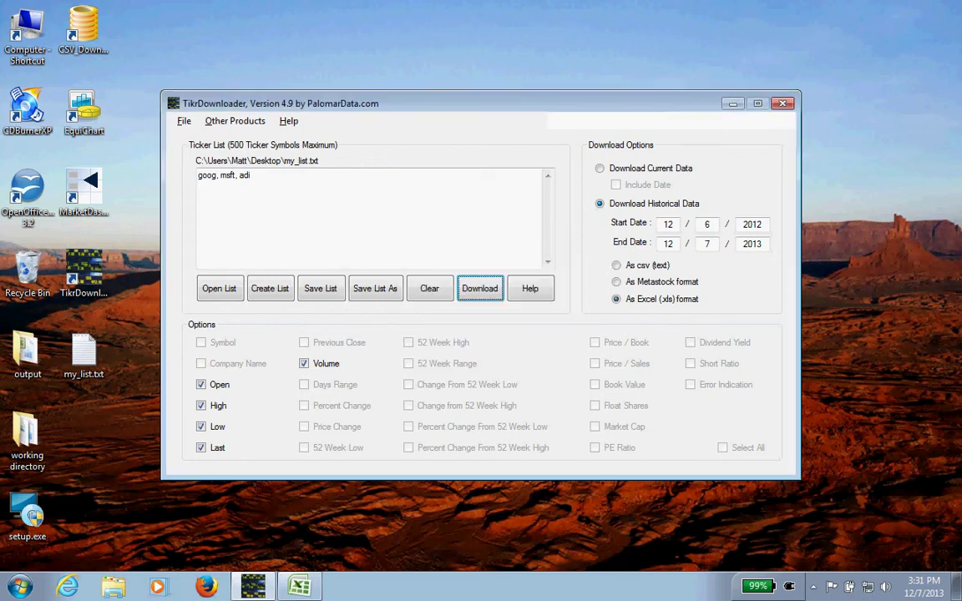
Step: Open my_list.xls from the output folder, review its goog, msft and adi sheets, and close the workbook and folder
{"action": "double_click", "coordinate": [27, 349]}
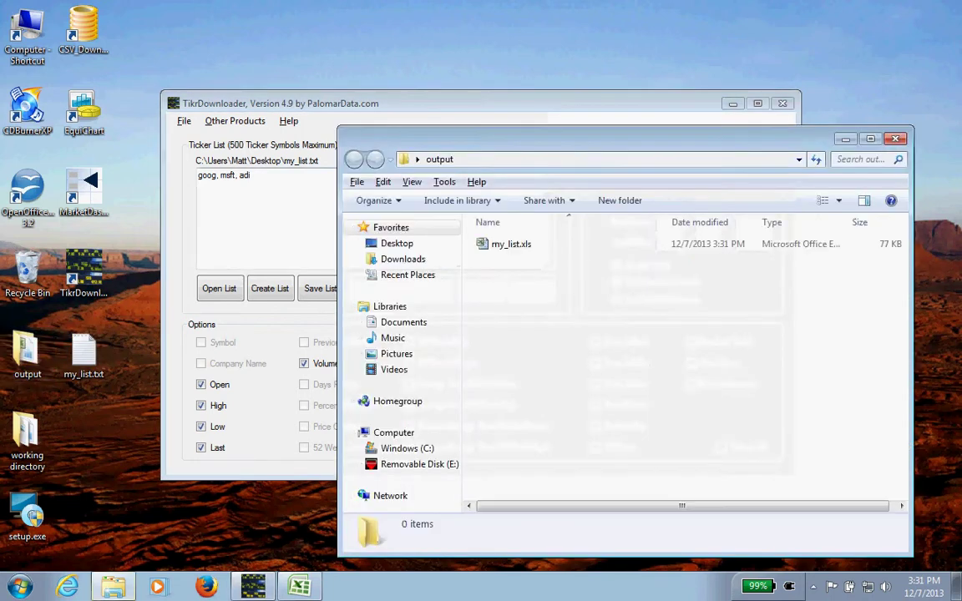
{"action": "double_click", "coordinate": [510, 244]}
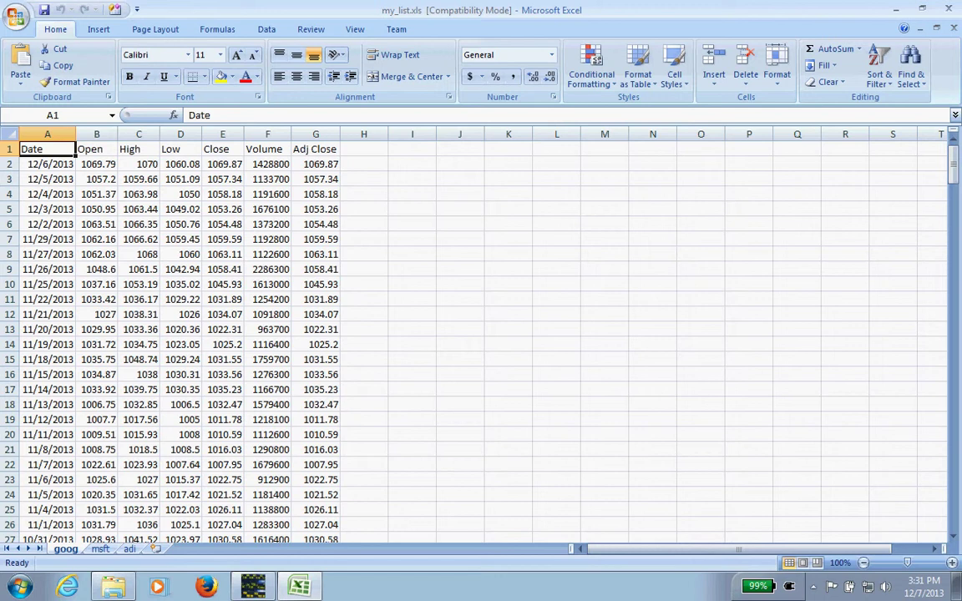
{"action": "key", "text": "ctrl+Page_Down"}
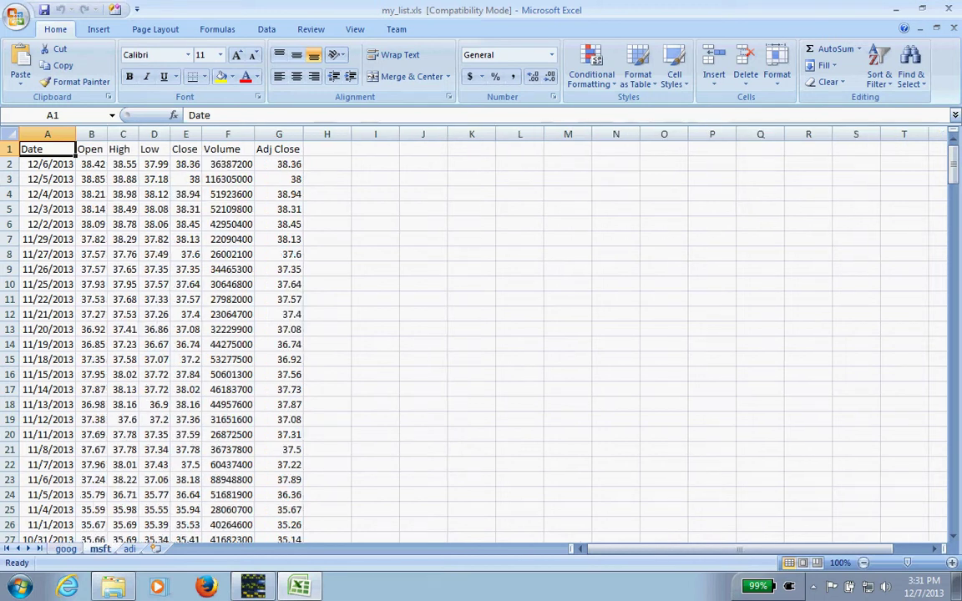
{"action": "key", "text": "ctrl+Page_Down"}
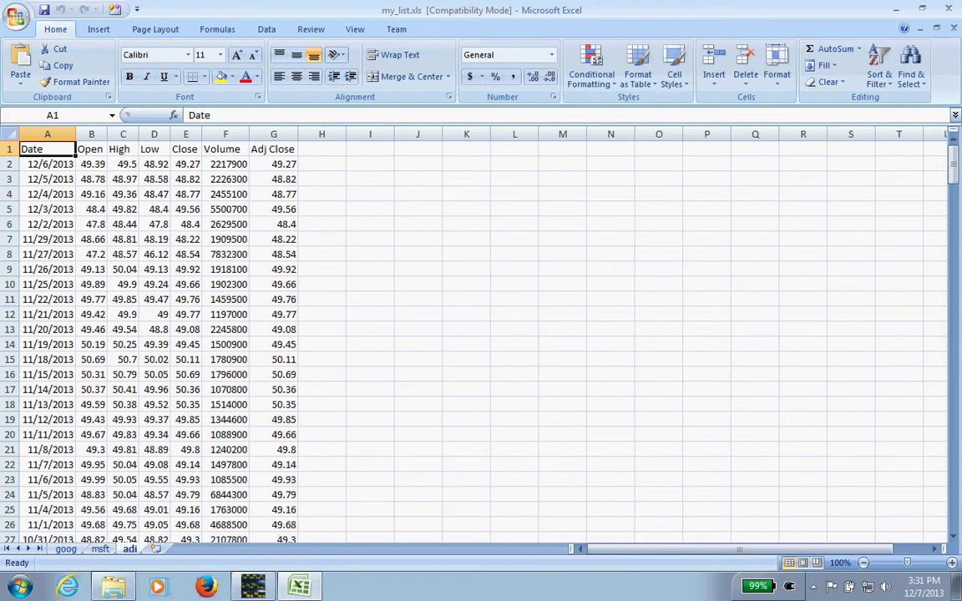
{"action": "key", "text": "ctrl+Page_Up"}
{"action": "key", "text": "ctrl+Page_Up"}
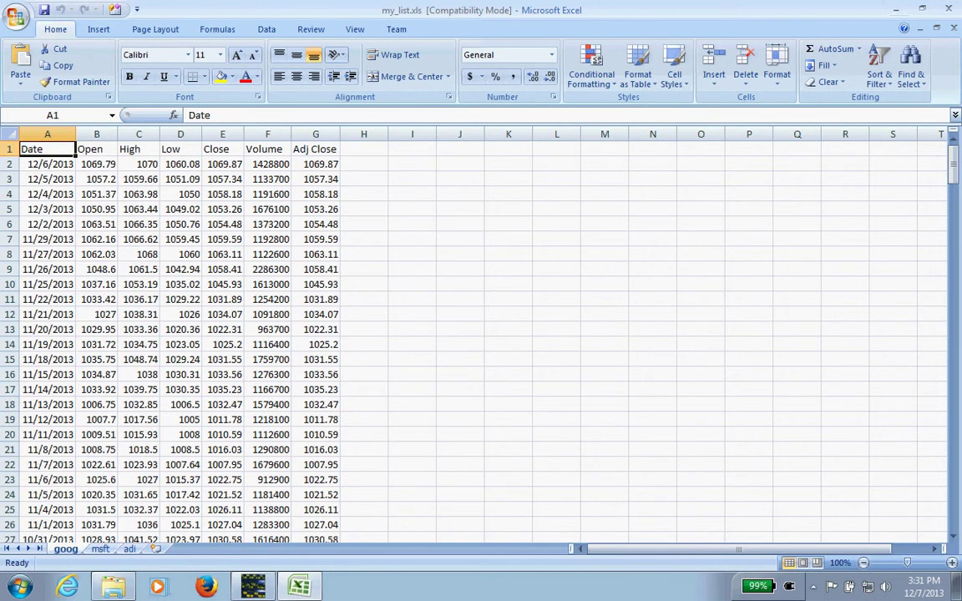
{"action": "left_click", "coordinate": [947, 9]}
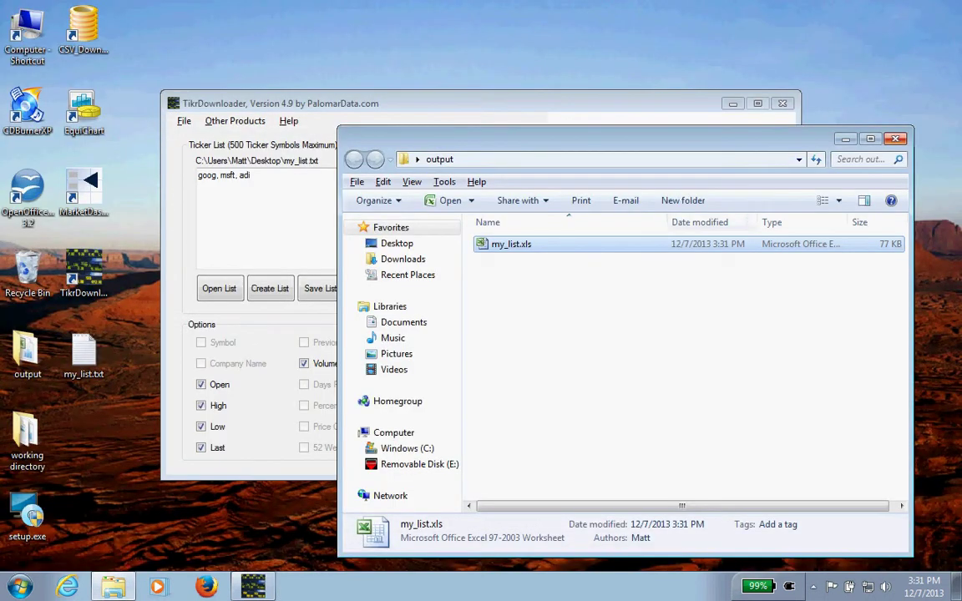
{"action": "left_click", "coordinate": [894, 139]}
Step: Download the historical data in Metastock format into the output folder
{"action": "left_click", "coordinate": [617, 264]}
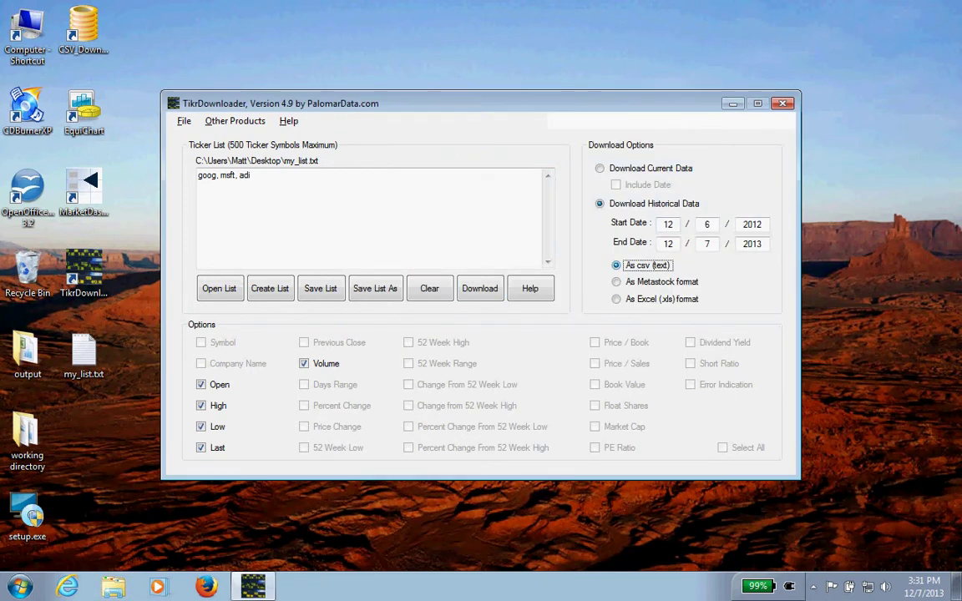
{"action": "left_click", "coordinate": [616, 299]}
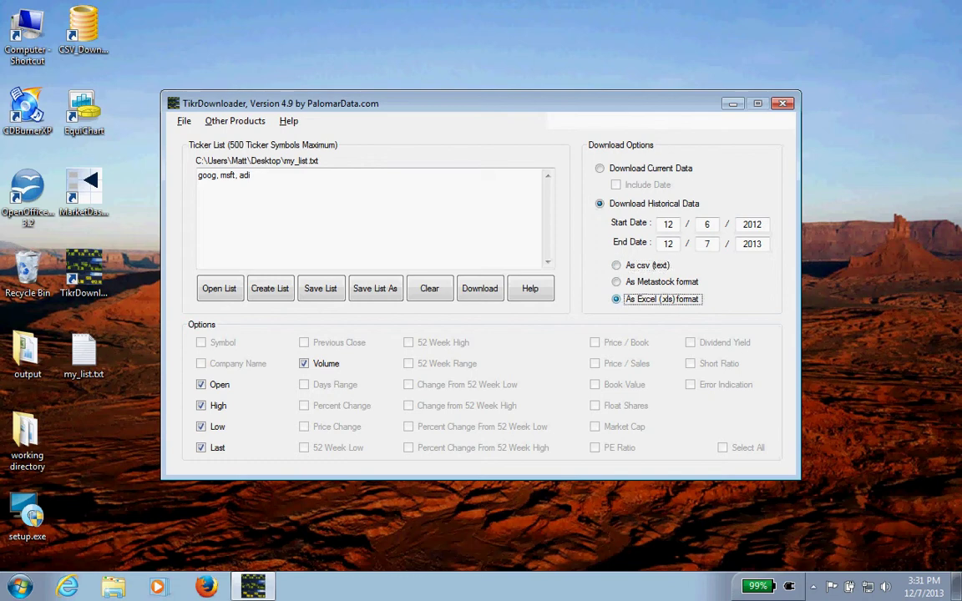
{"action": "left_click", "coordinate": [616, 281]}
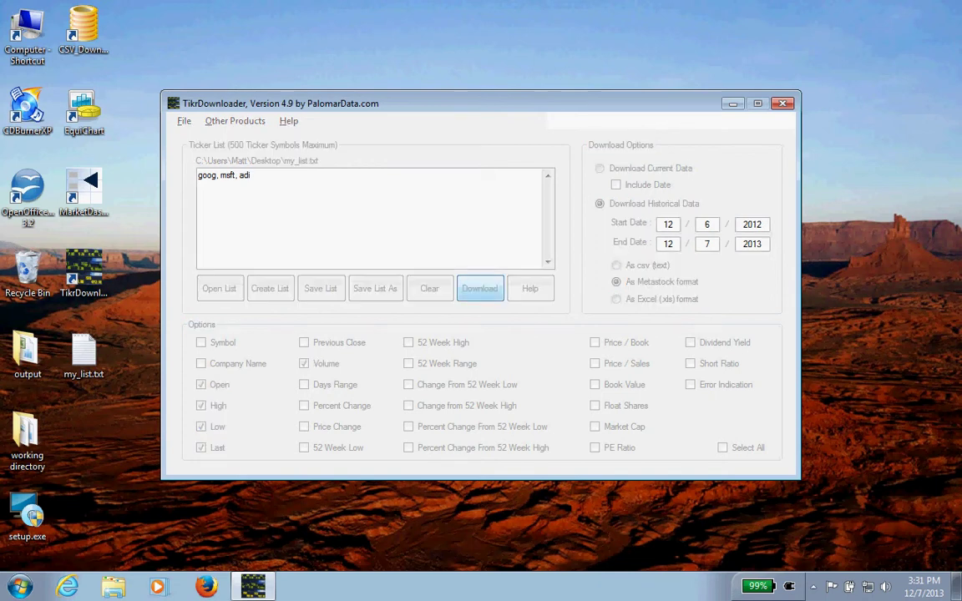
{"action": "left_click", "coordinate": [479, 288]}
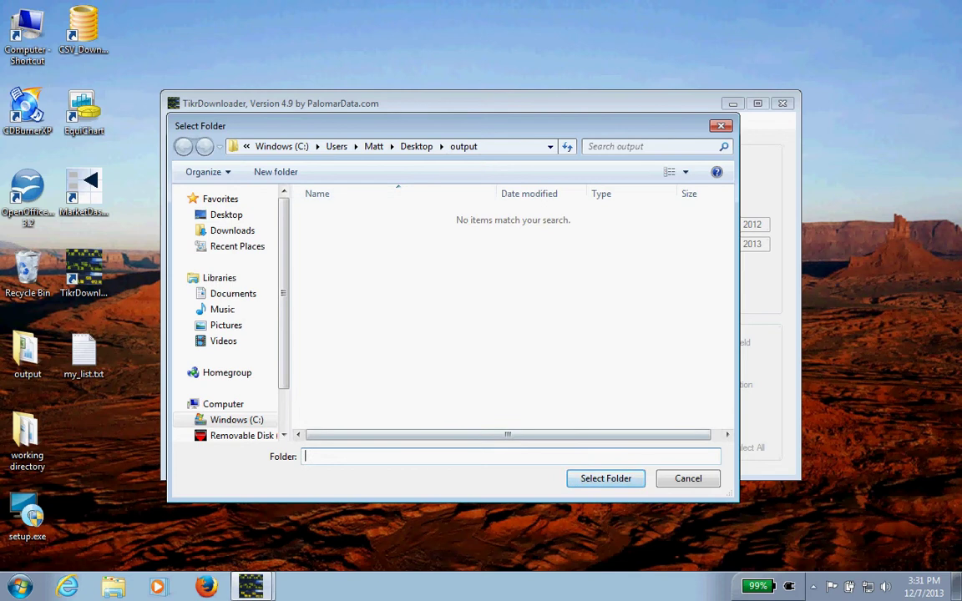
{"action": "left_click", "coordinate": [605, 478]}
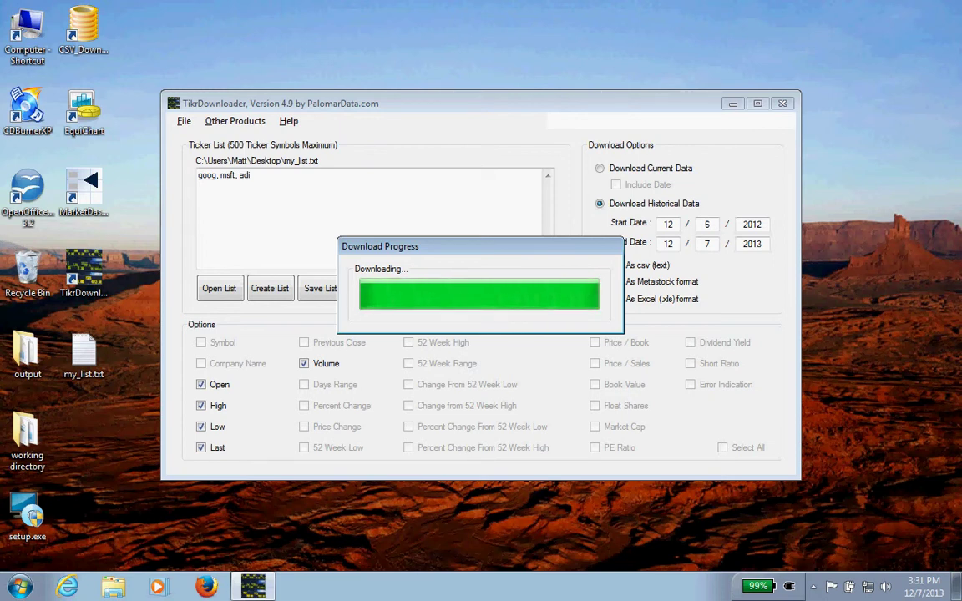
{"action": "key", "text": "Return"}
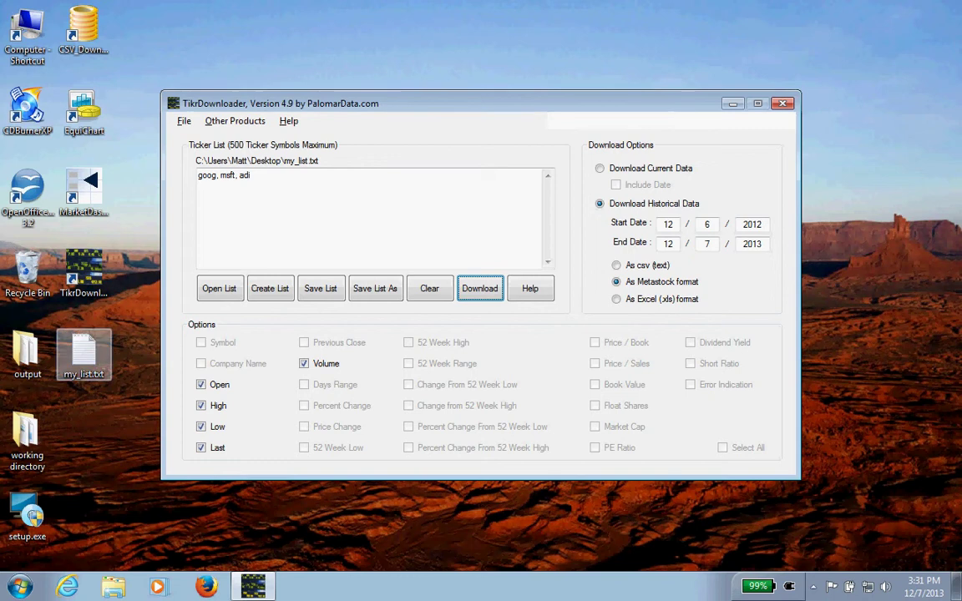
Step: Open the output folder on the desktop and delete my_list.xls from it
{"action": "double_click", "coordinate": [27, 350]}
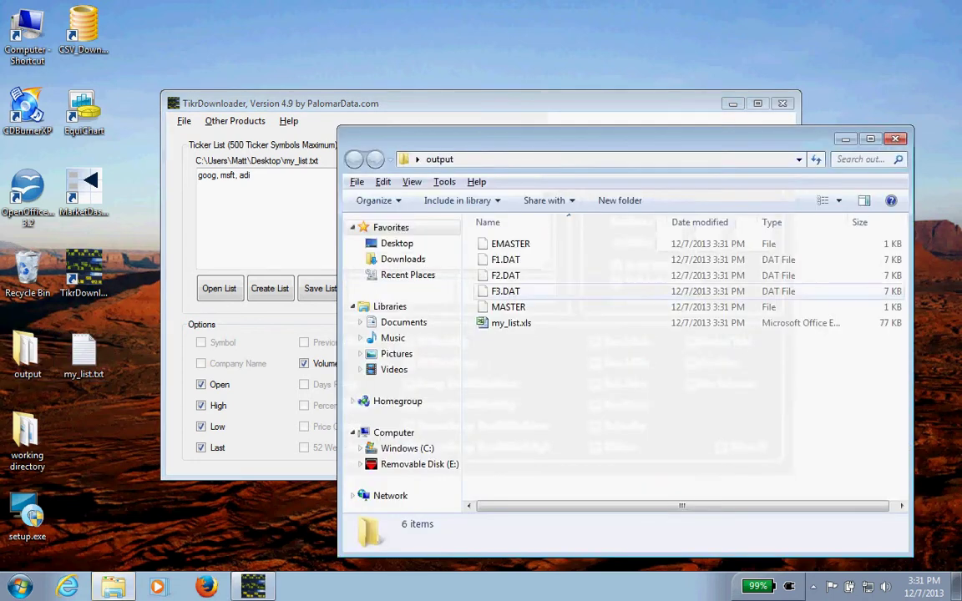
{"action": "left_click", "coordinate": [511, 322]}
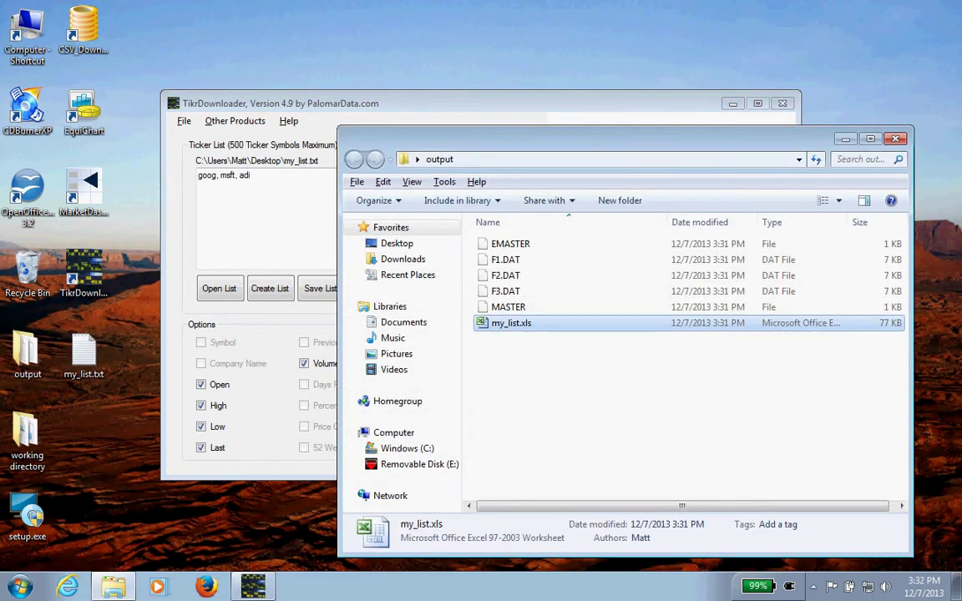
{"action": "right_click", "coordinate": [537, 322]}
{"action": "left_click", "coordinate": [551, 519]}
{"action": "key", "text": "Return"}
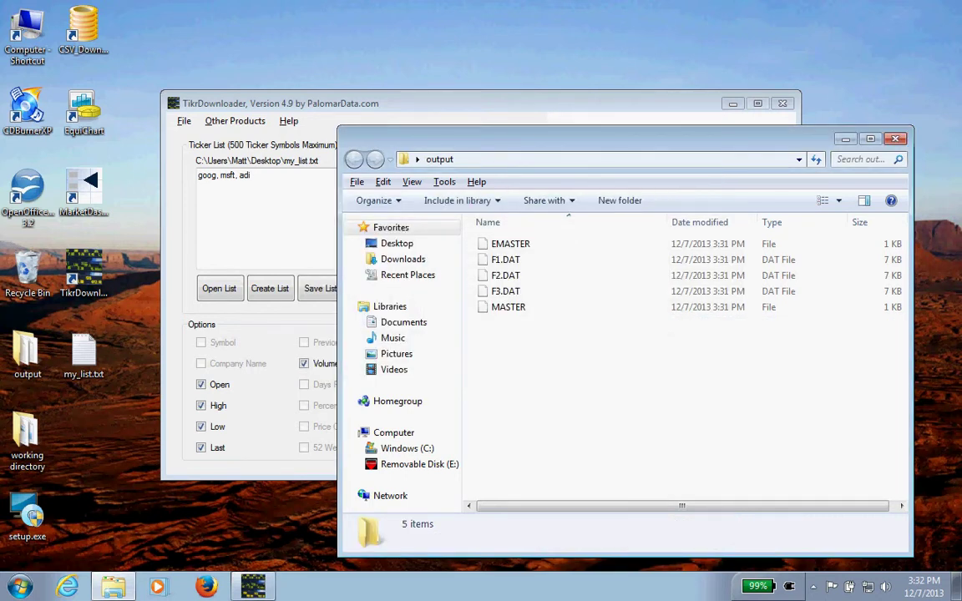
Step: Examine the Metastock files F1.DAT, F2.DAT, F3.DAT, EMASTER and MASTER in the output folder
{"action": "left_click", "coordinate": [505, 260]}
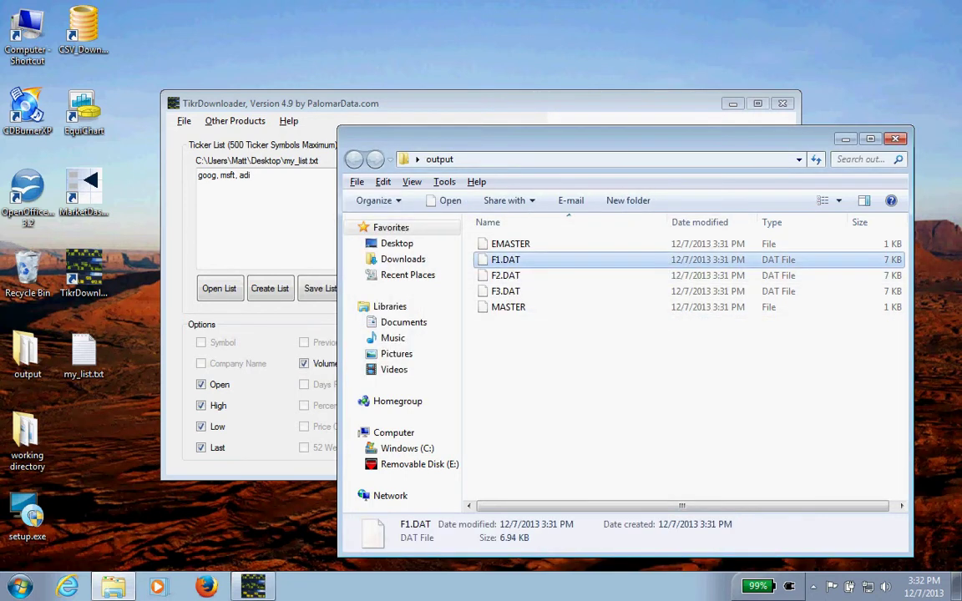
{"action": "left_click", "coordinate": [505, 275]}
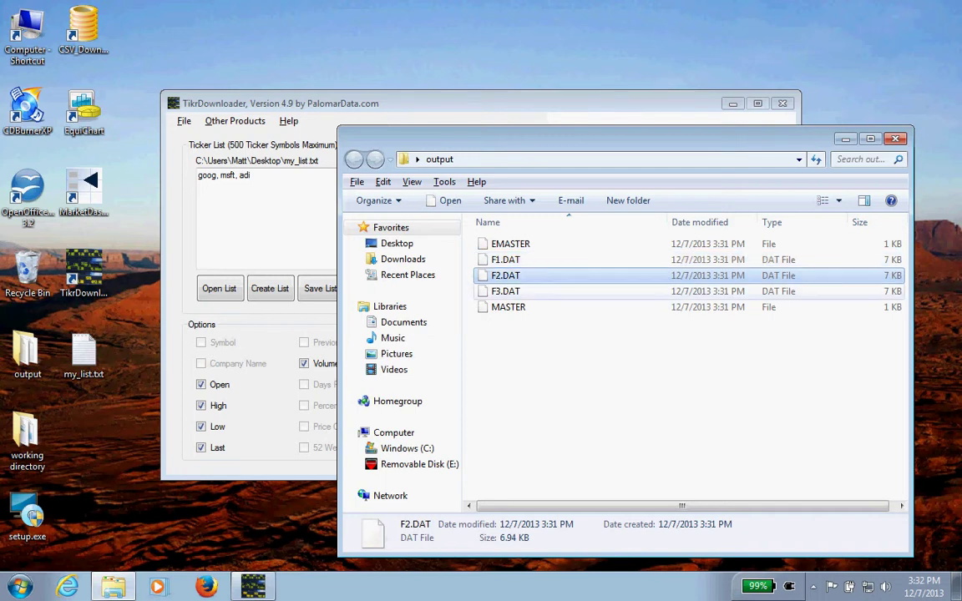
{"action": "left_click", "coordinate": [505, 292]}
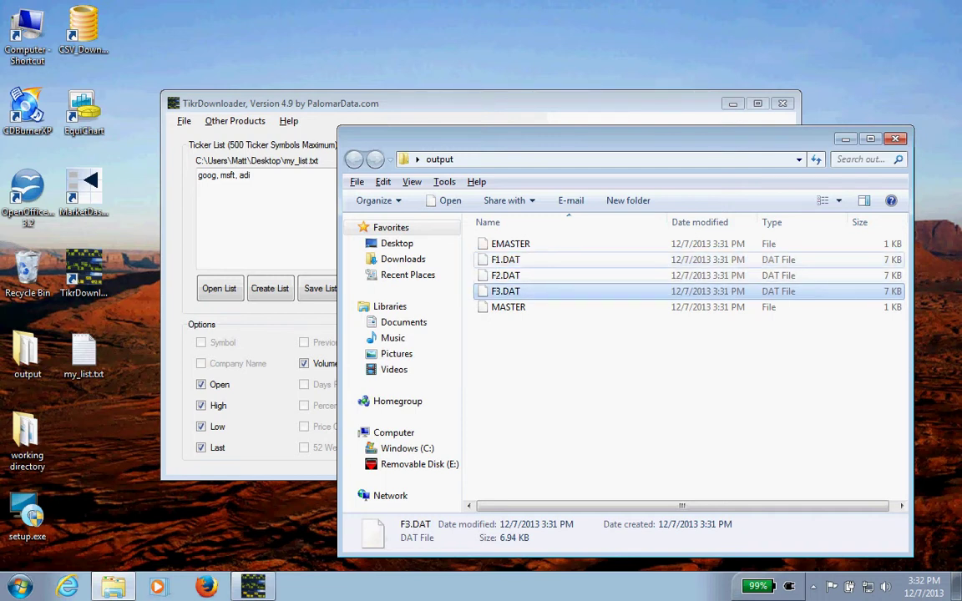
{"action": "left_click", "coordinate": [510, 244]}
{"action": "left_click", "coordinate": [507, 306]}
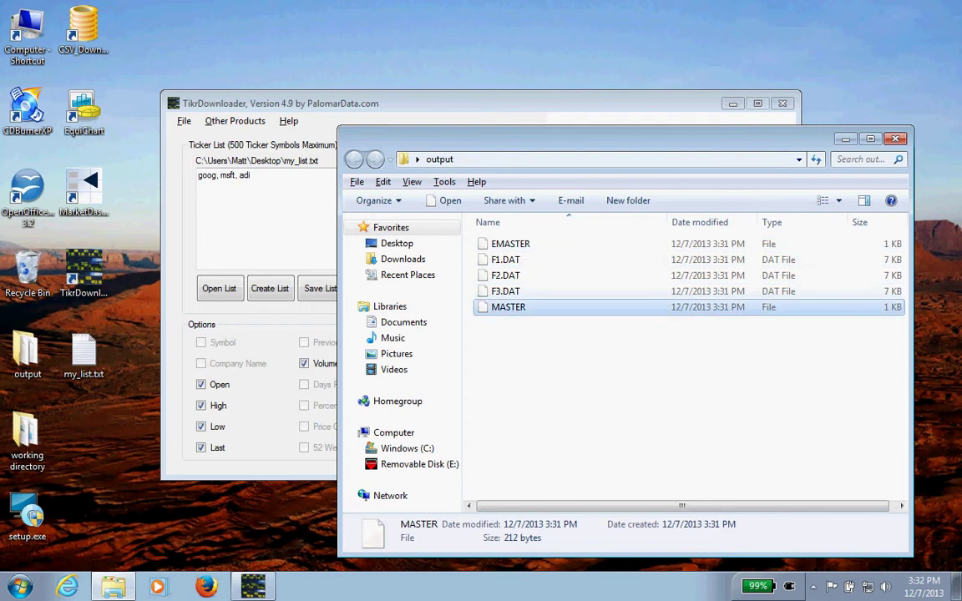
{"action": "left_click", "coordinate": [576, 380]}
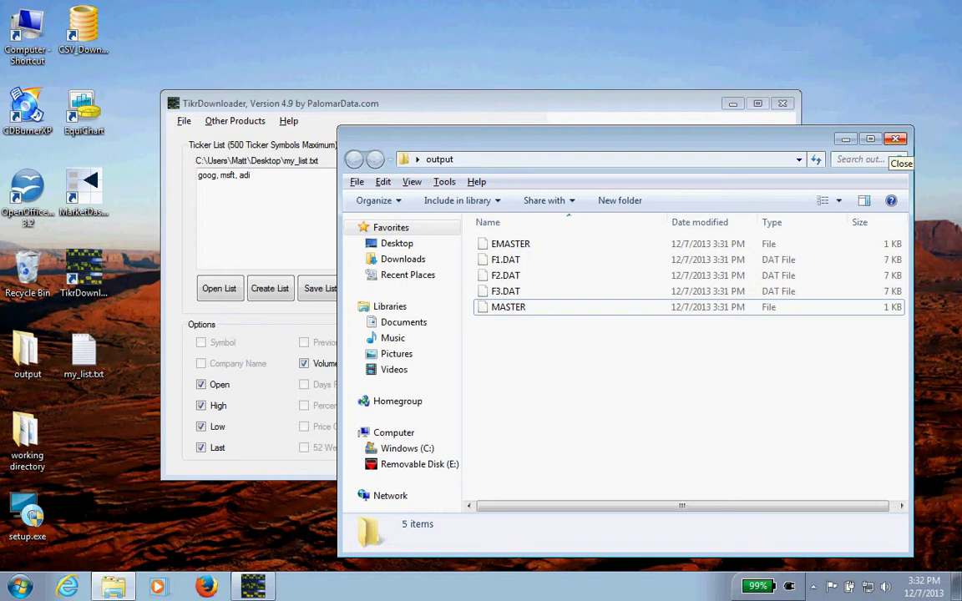
Step: Close the output folder and switch TikrDownloader back to downloading current data
{"action": "left_click", "coordinate": [896, 139]}
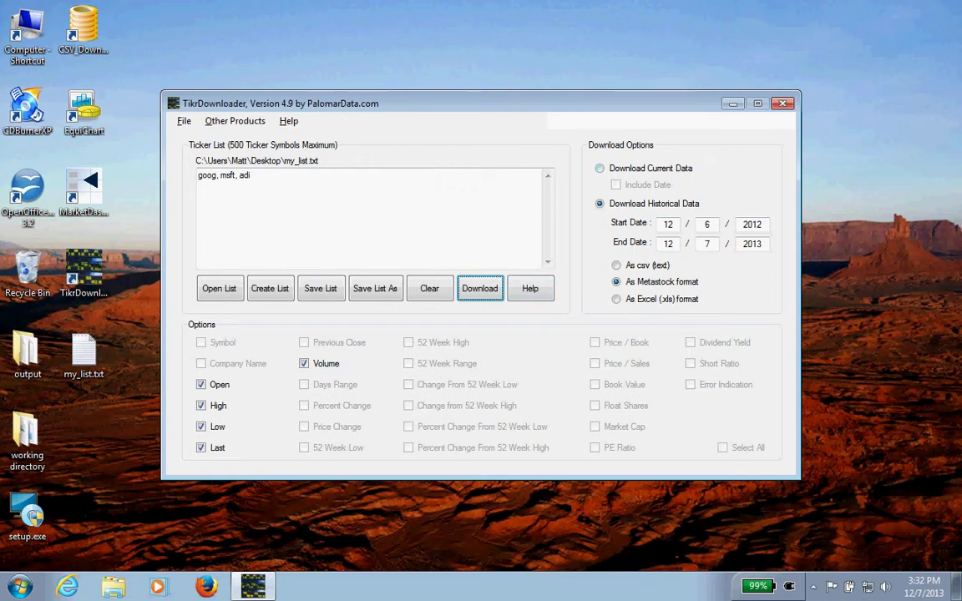
{"action": "left_click", "coordinate": [600, 167]}
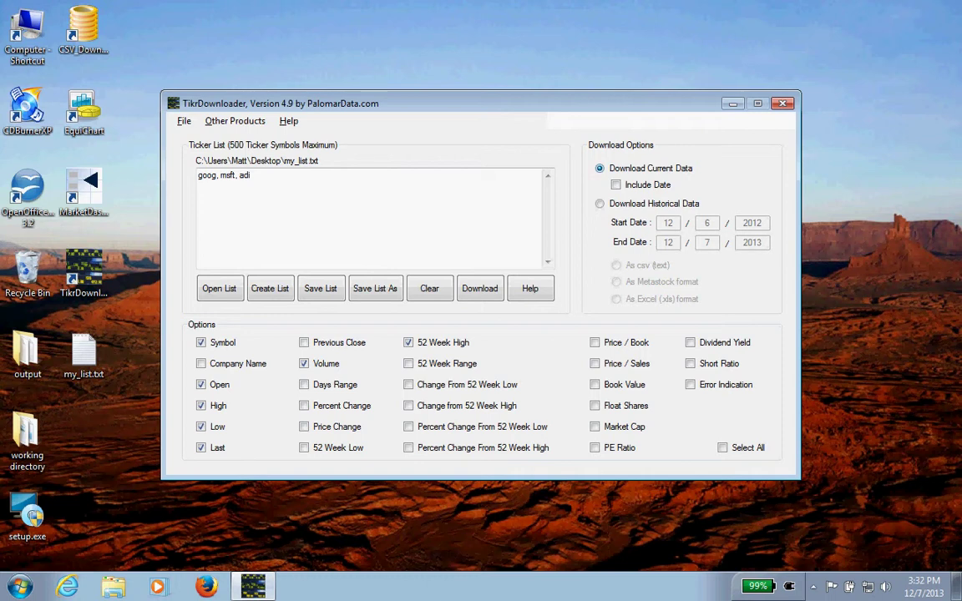
{"action": "left_click", "coordinate": [831, 586]}
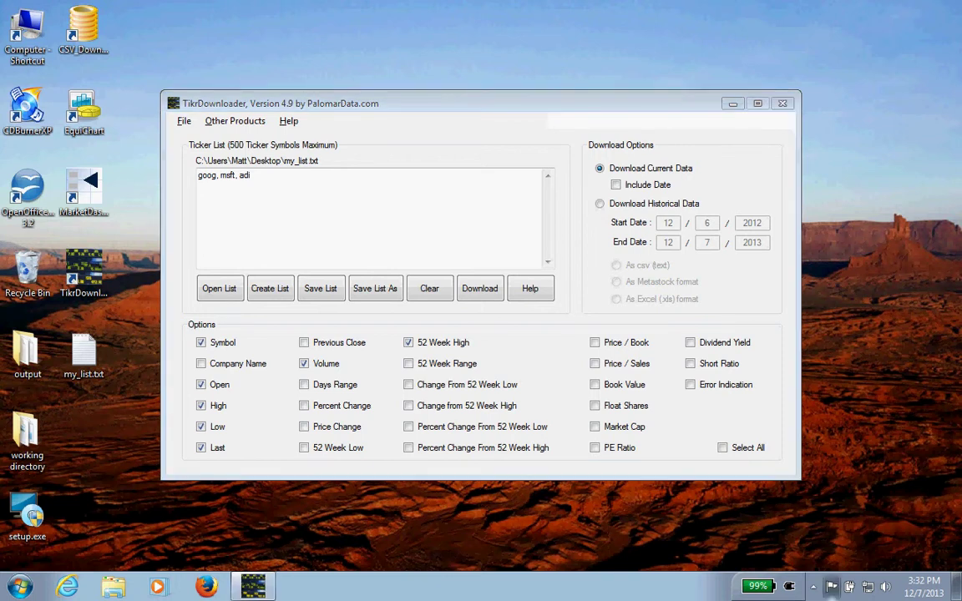
{"action": "left_click", "coordinate": [813, 586]}
{"action": "left_click", "coordinate": [813, 586]}
{"action": "left_click", "coordinate": [814, 586]}
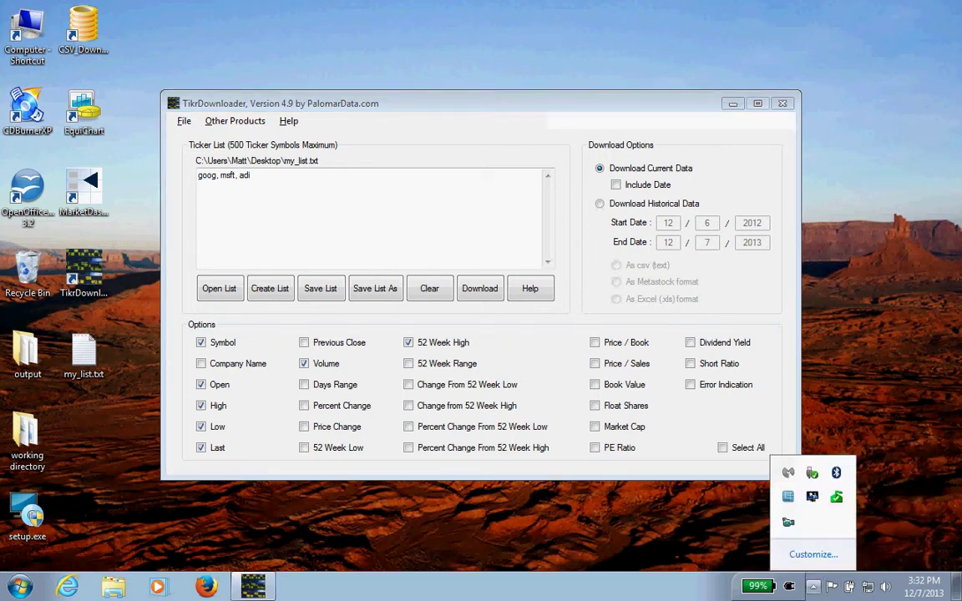